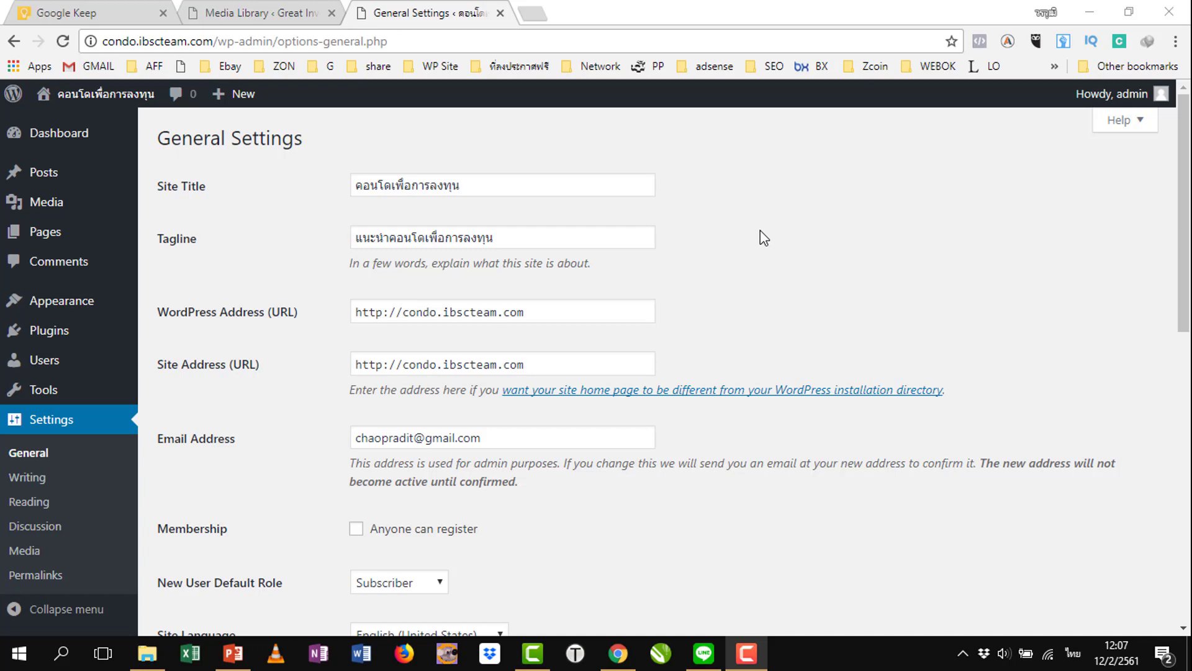
# Go to the Writing settings and open the linked Update Services reference page in a separate browser tab
pyautogui.scroll(-1, 764, 238)
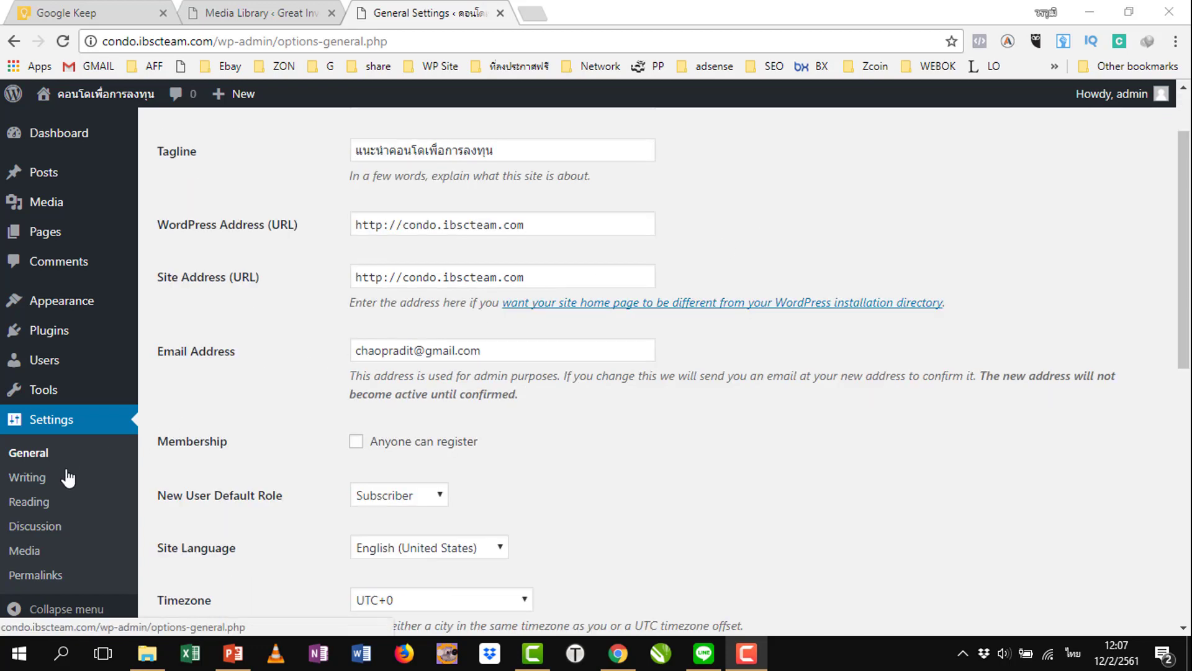
pyautogui.click(37, 489)
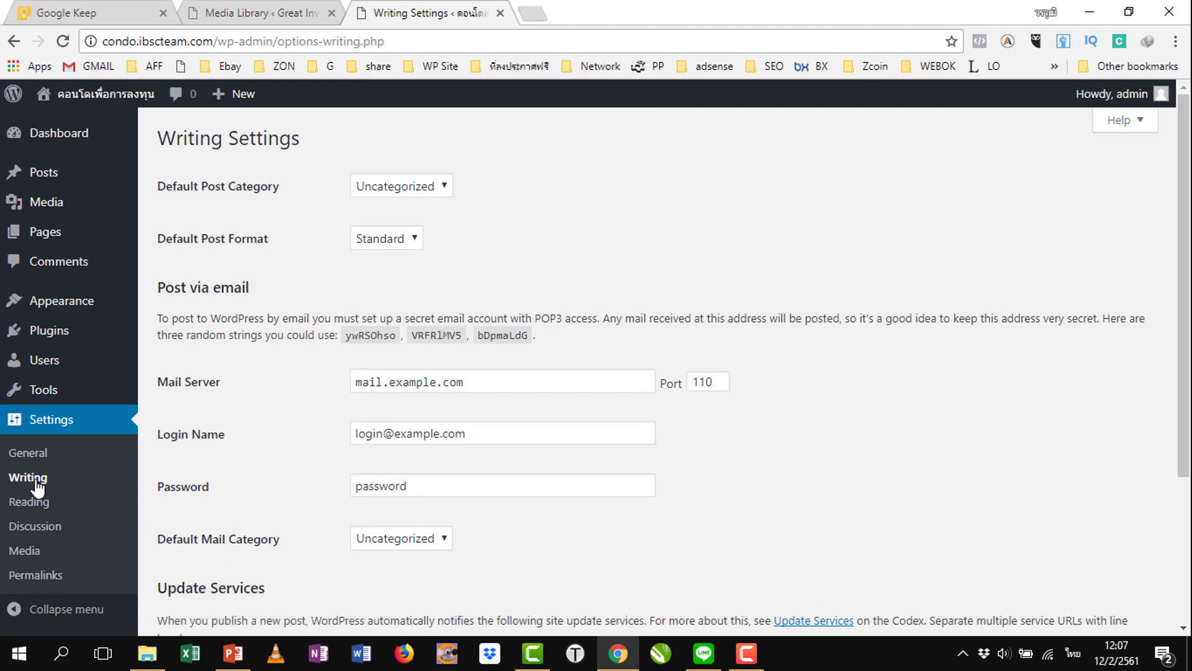
pyautogui.scroll(-5, 718, 234)
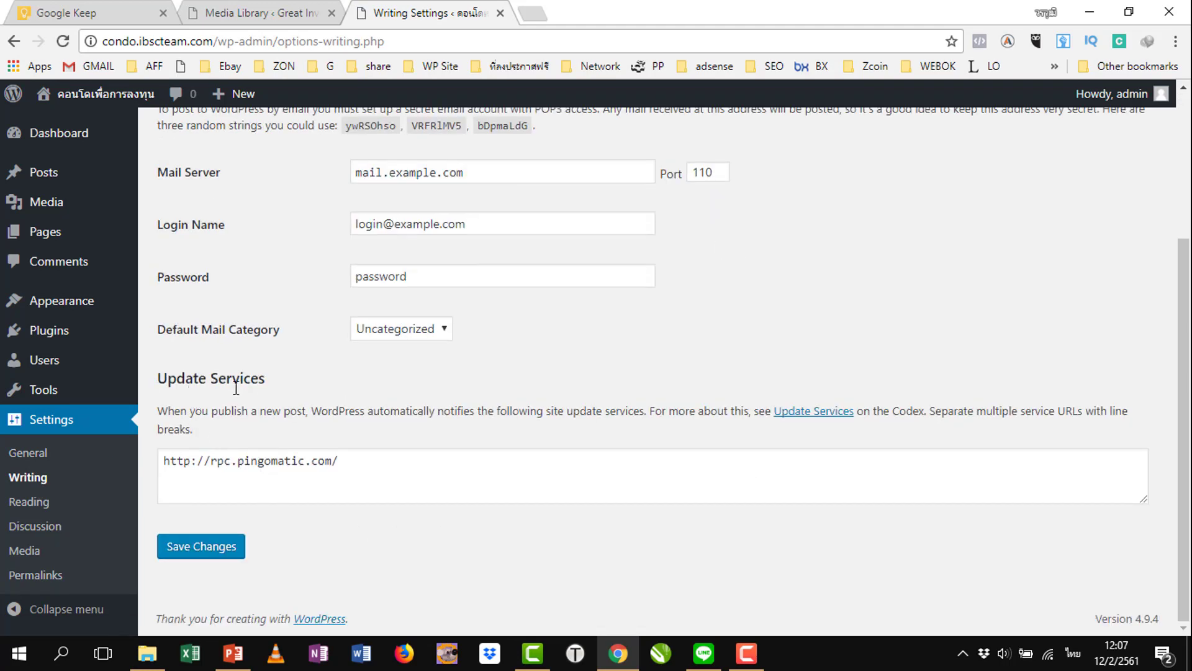
pyautogui.rightClick(826, 412)
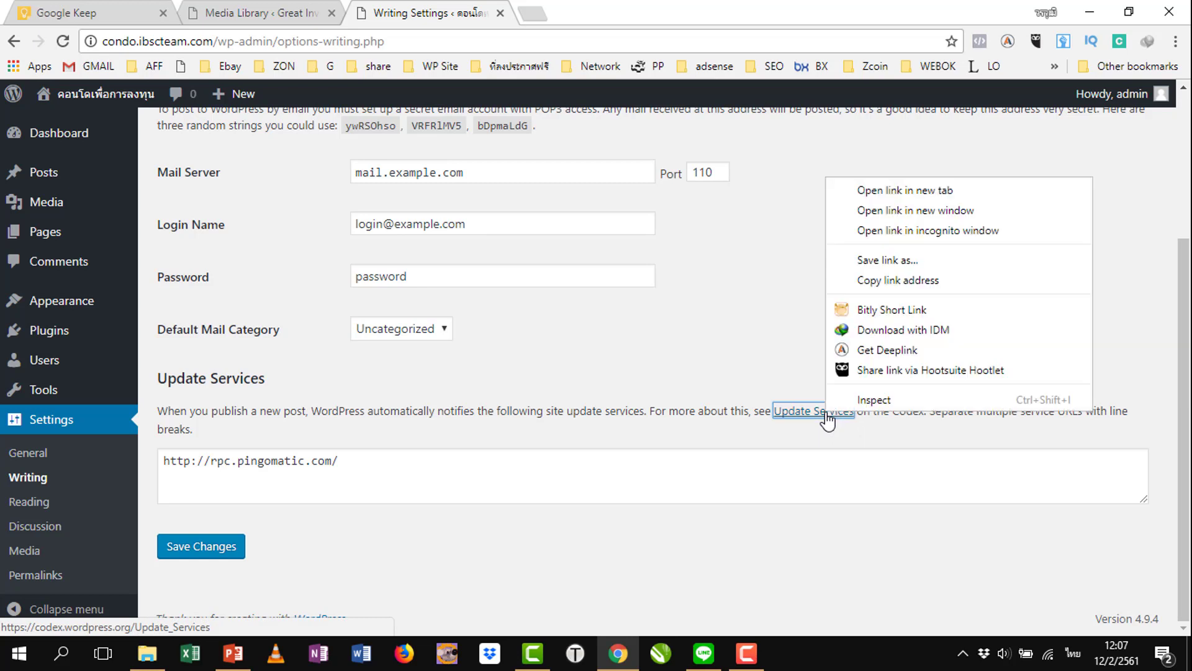
pyautogui.click(908, 190)
pyautogui.hotkey('ctrl', 'Tab')
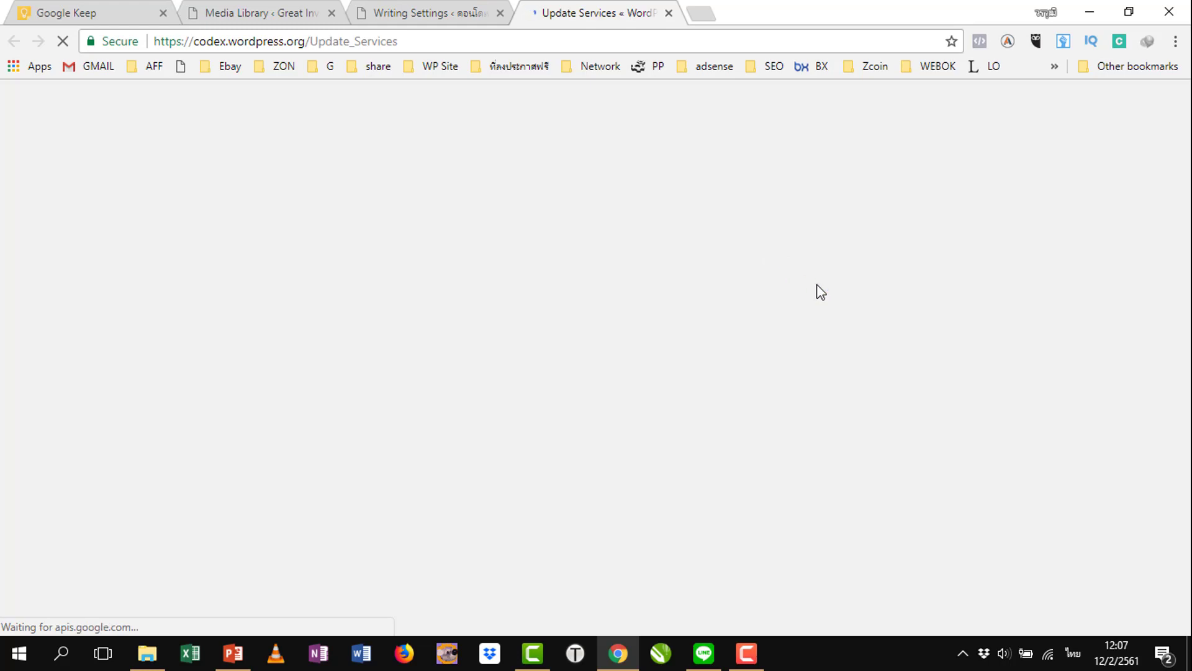
pyautogui.scroll(-20, 726, 340)
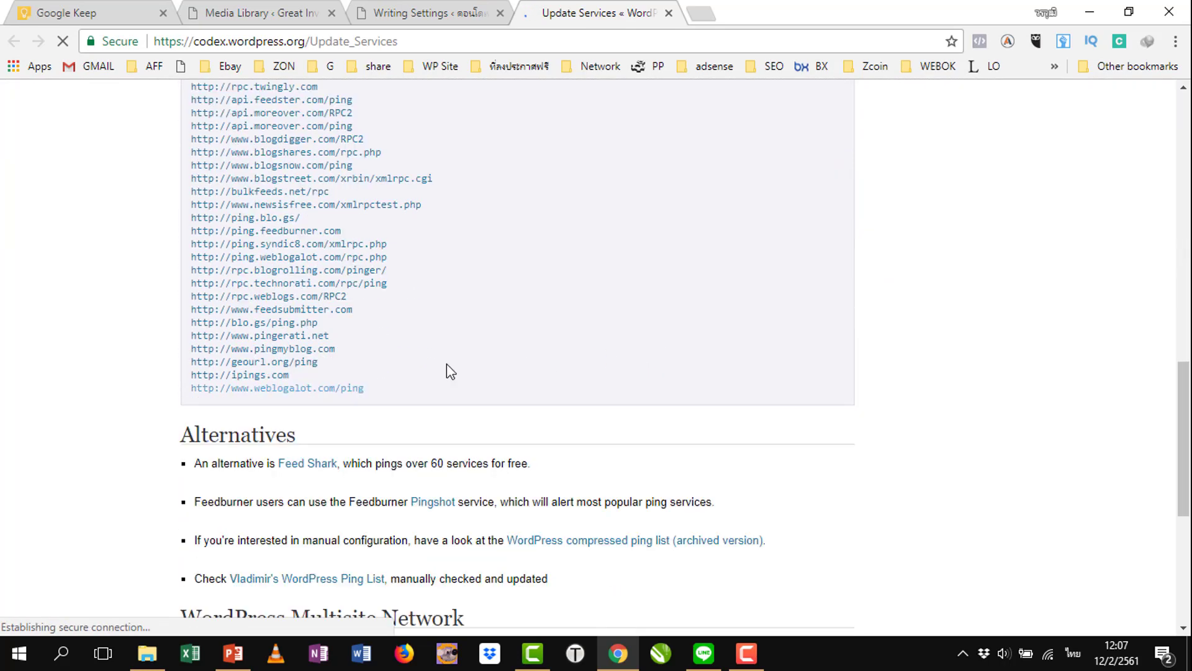
pyautogui.moveTo(394, 393); pyautogui.dragTo(188, 250)
pyautogui.scroll(3, 413, 298)
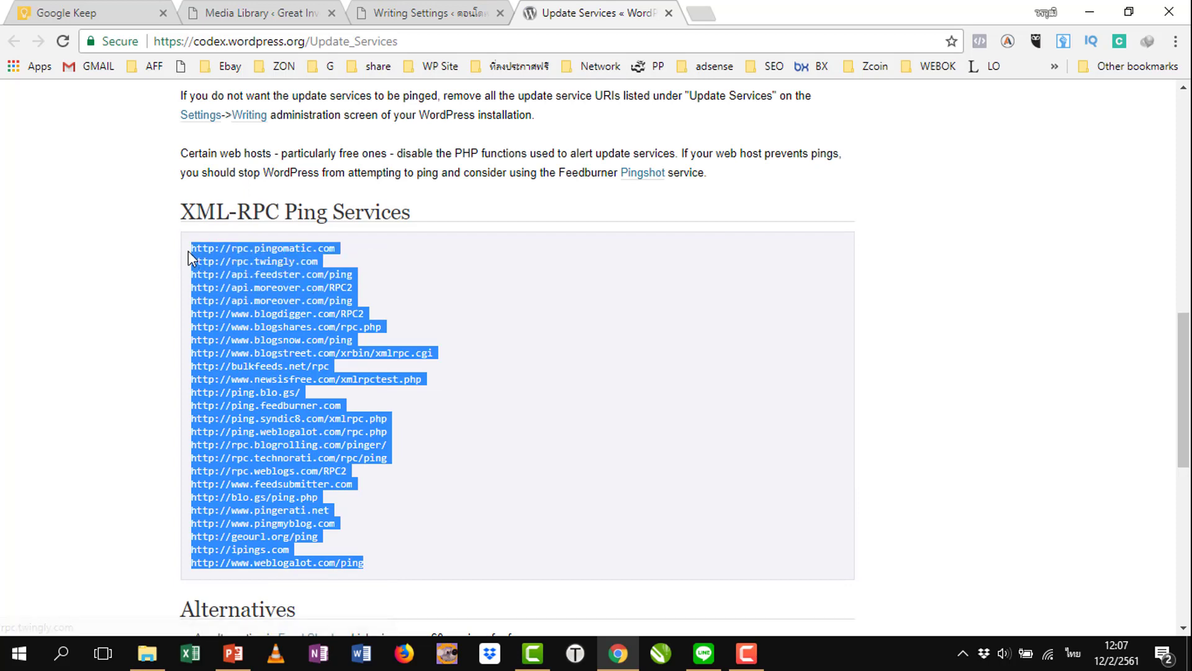
pyautogui.rightClick(228, 251)
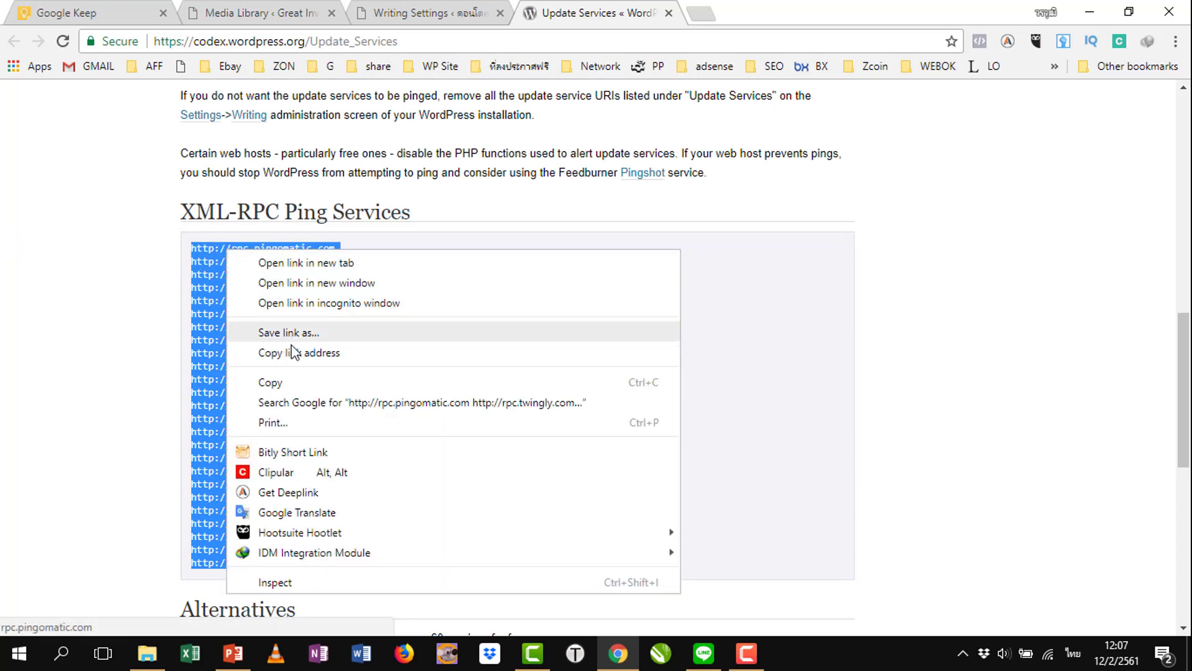
pyautogui.click(274, 383)
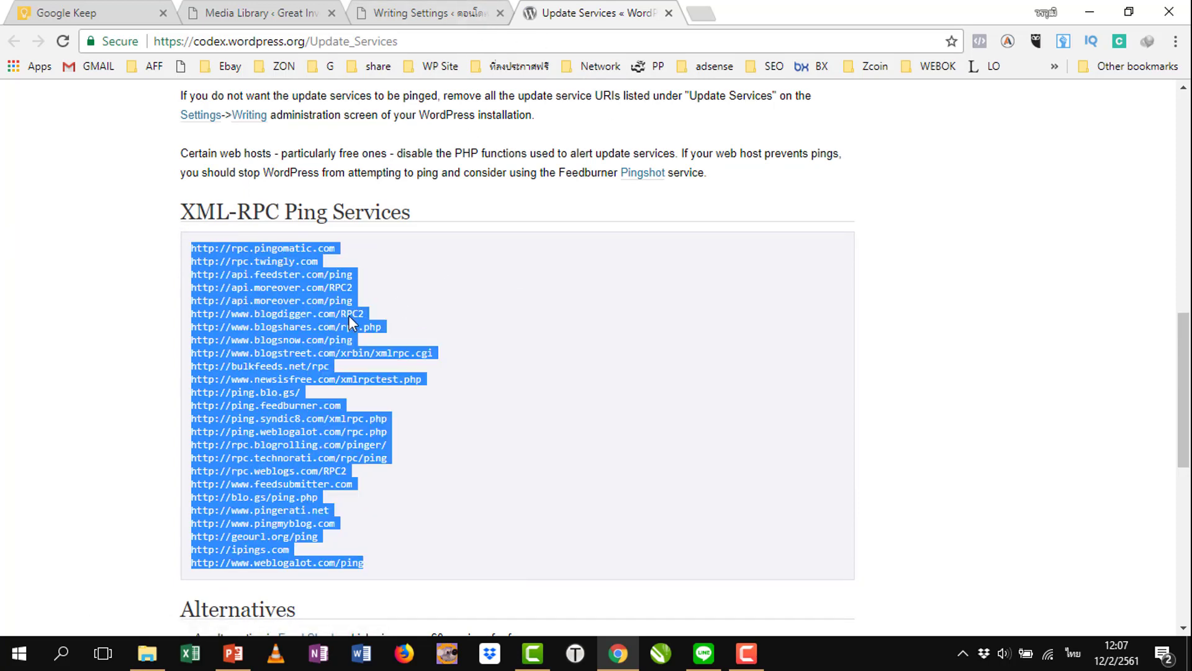
# Replace the Update Services entry in the Writing settings with the copied ping URLs, close the reference page and save the changes
pyautogui.click(438, 18)
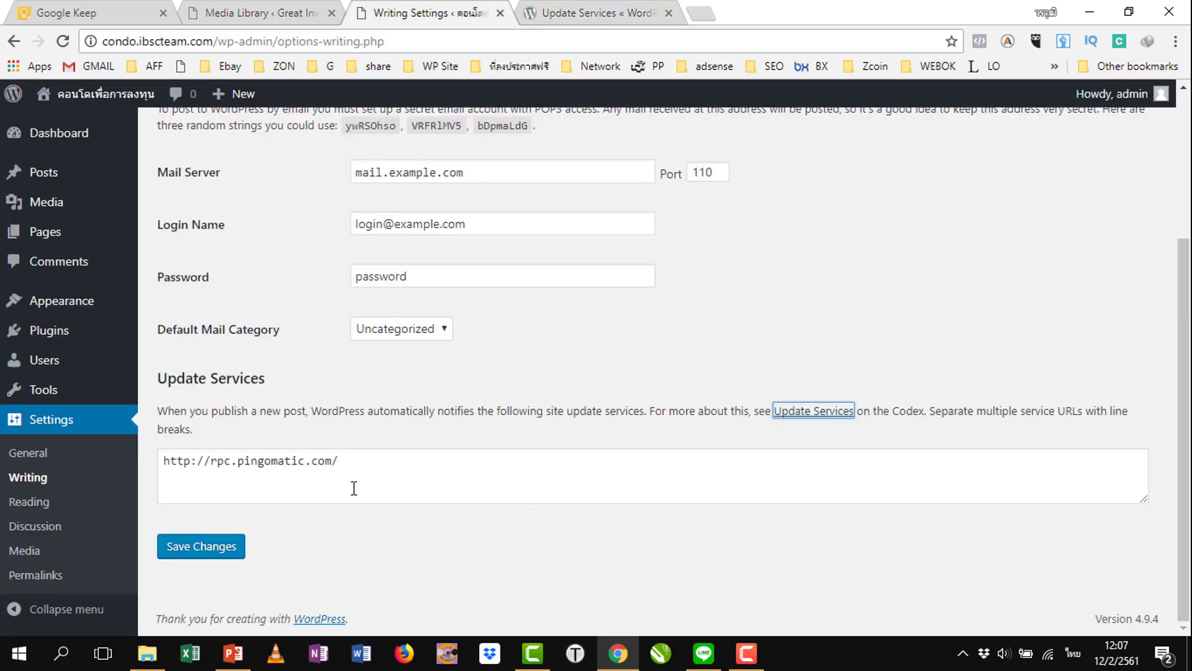
pyautogui.moveTo(356, 463); pyautogui.dragTo(160, 465)
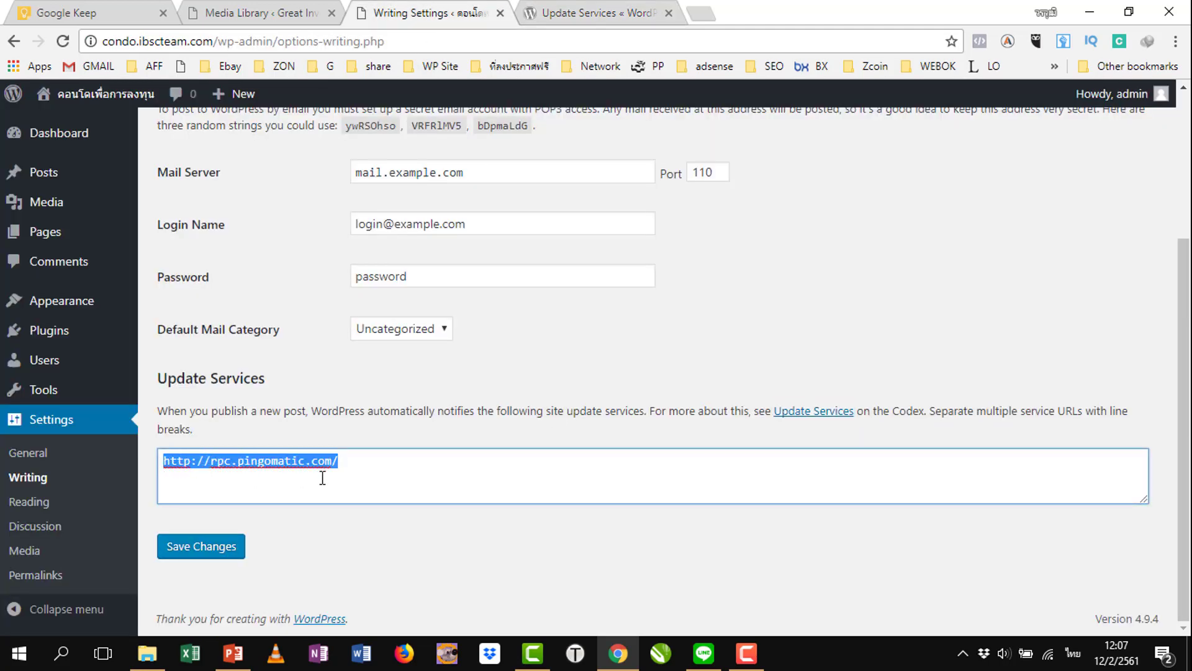
pyautogui.hotkey('ctrl', 'v')
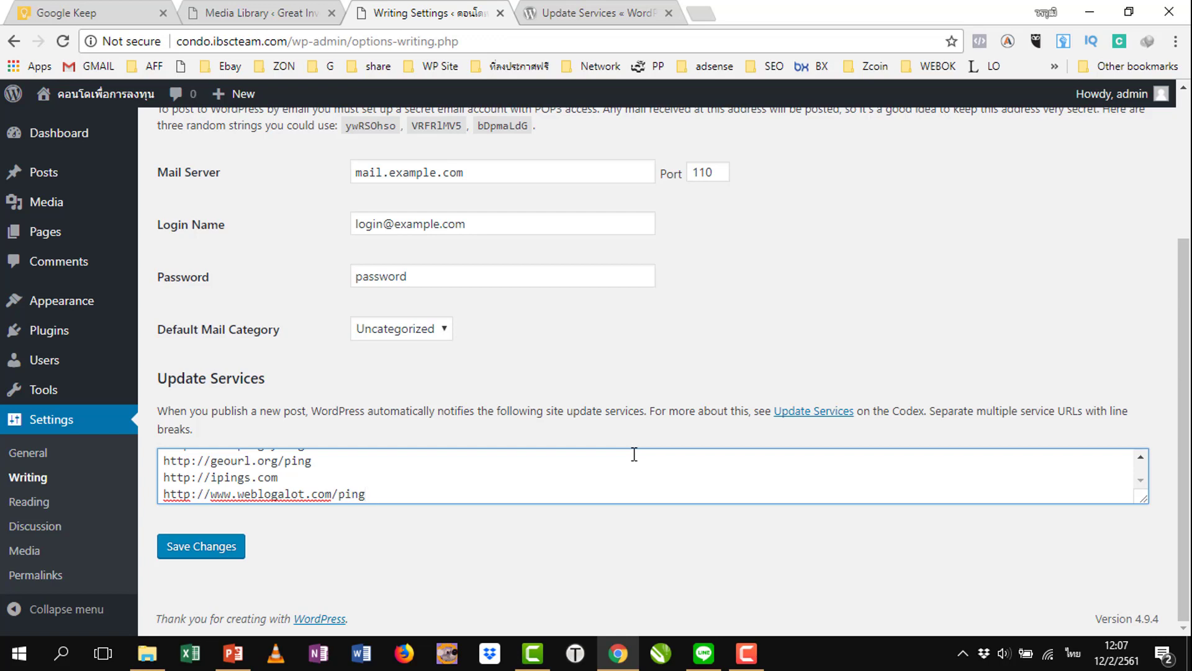
pyautogui.click(609, 13)
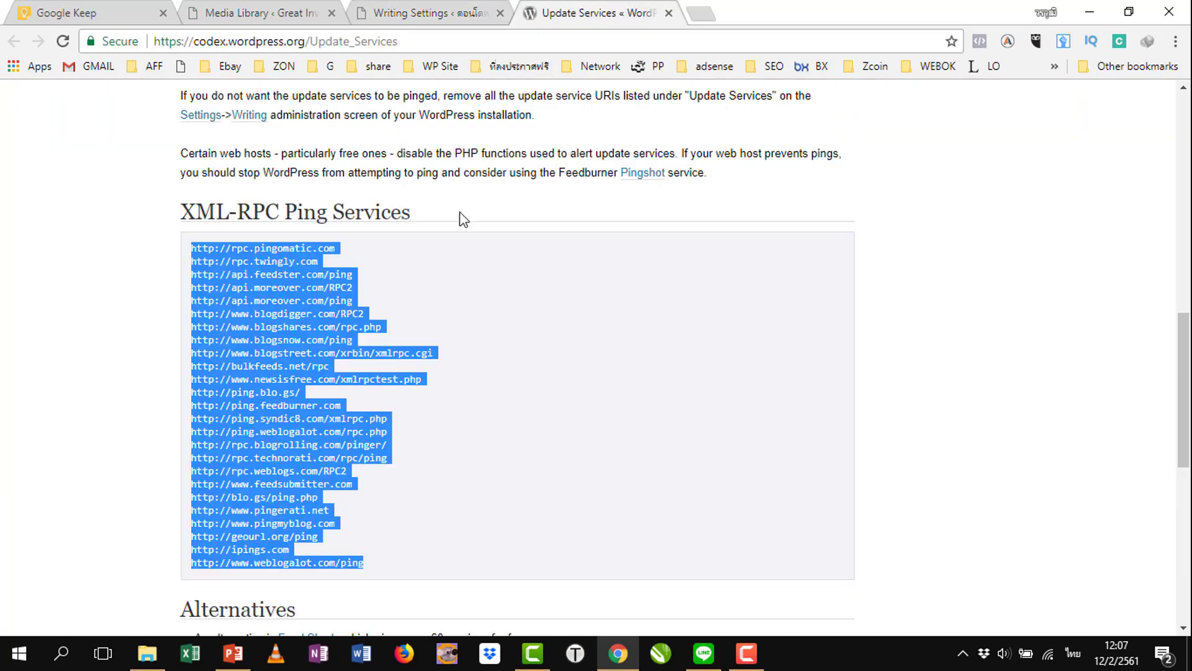
pyautogui.click(669, 14)
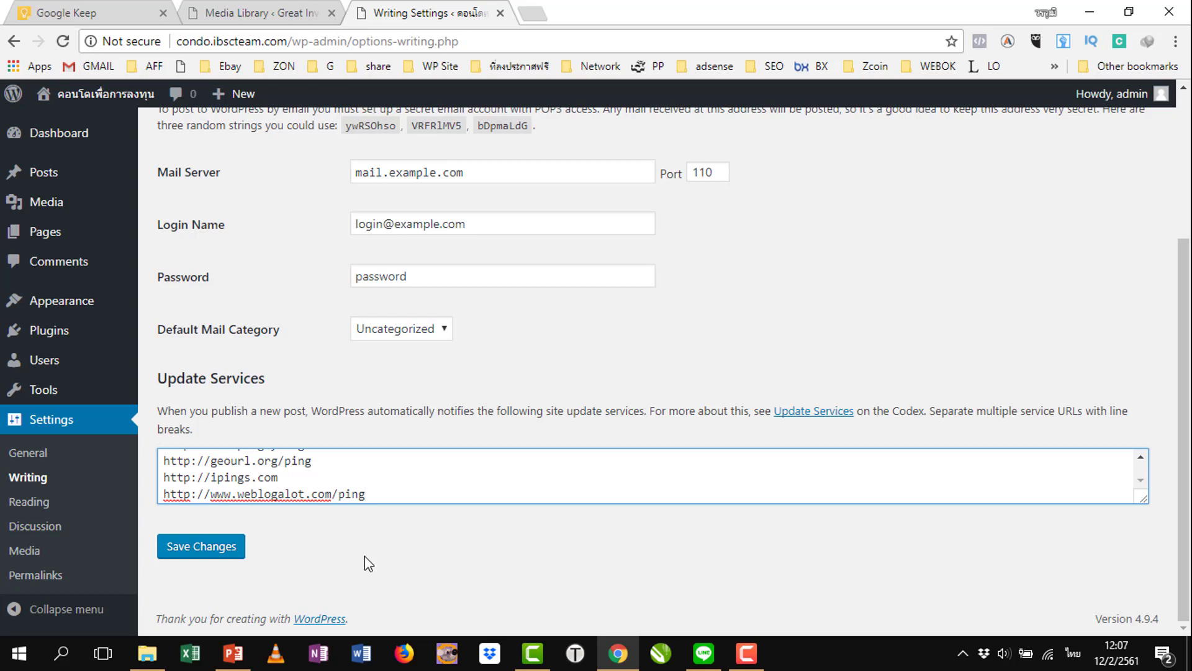
pyautogui.click(207, 549)
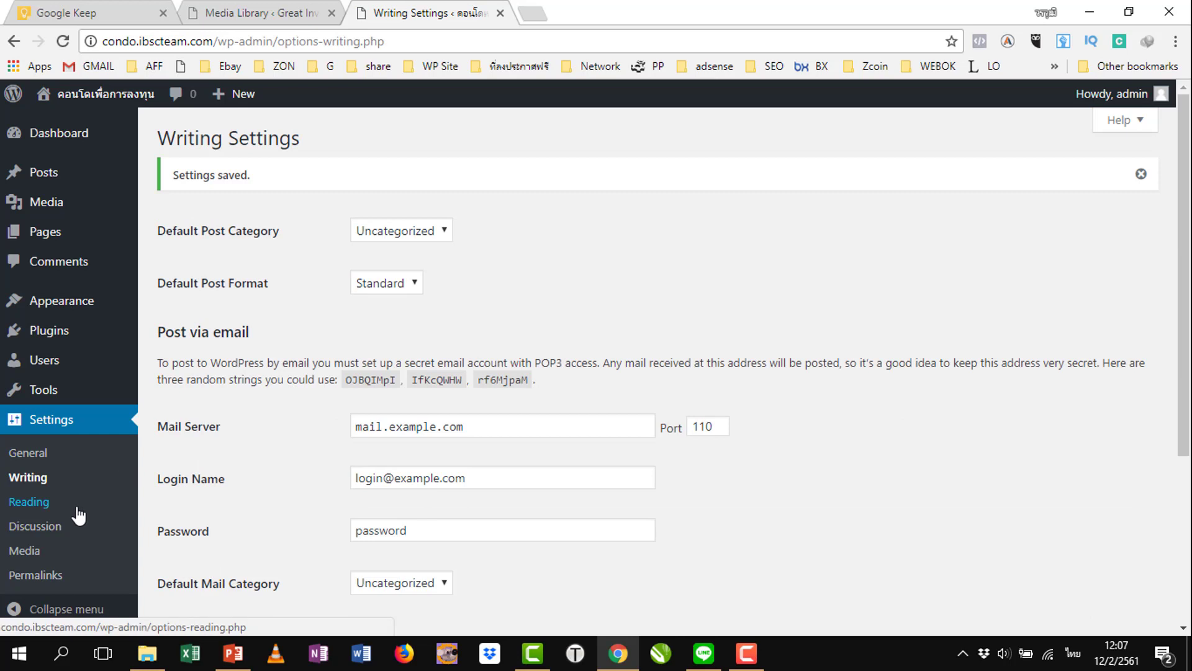
# Look over the Reading settings and check the saved Update Services list in the Writing settings
pyautogui.click(41, 507)
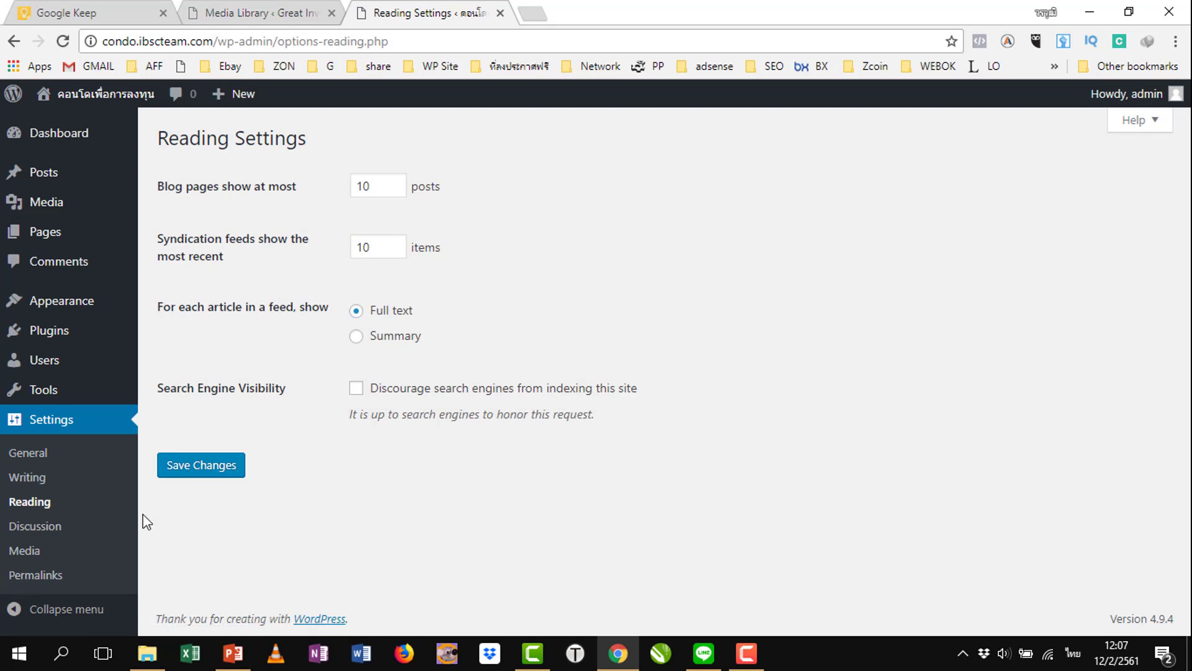
pyautogui.click(27, 477)
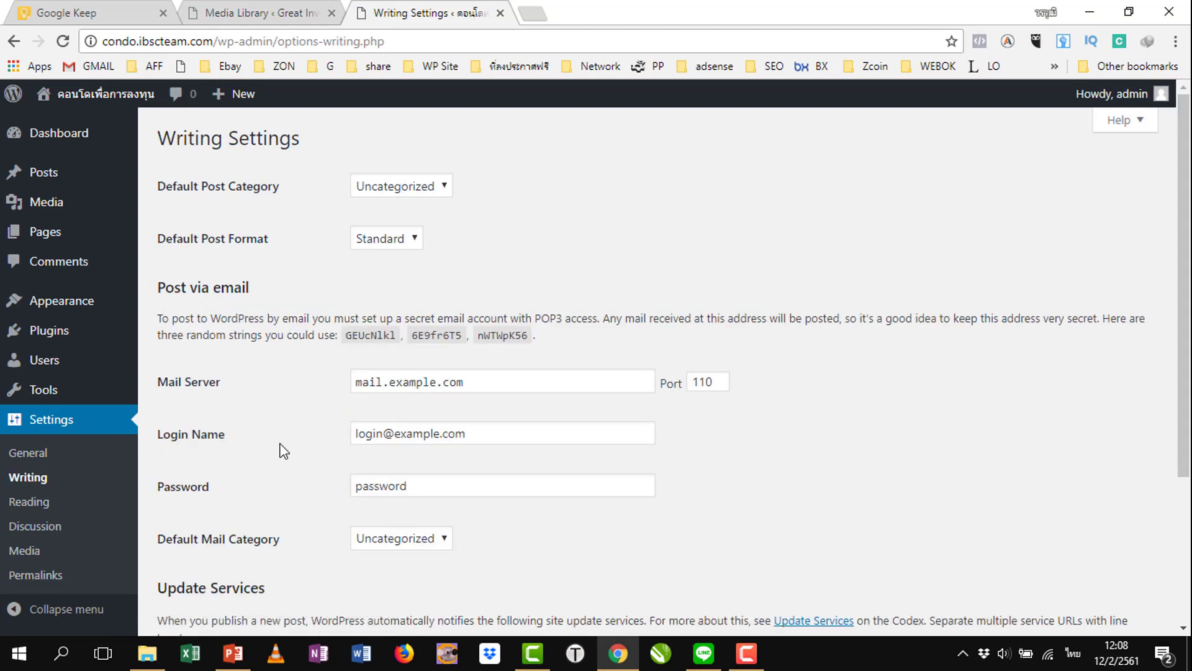
pyautogui.scroll(-3, 284, 450)
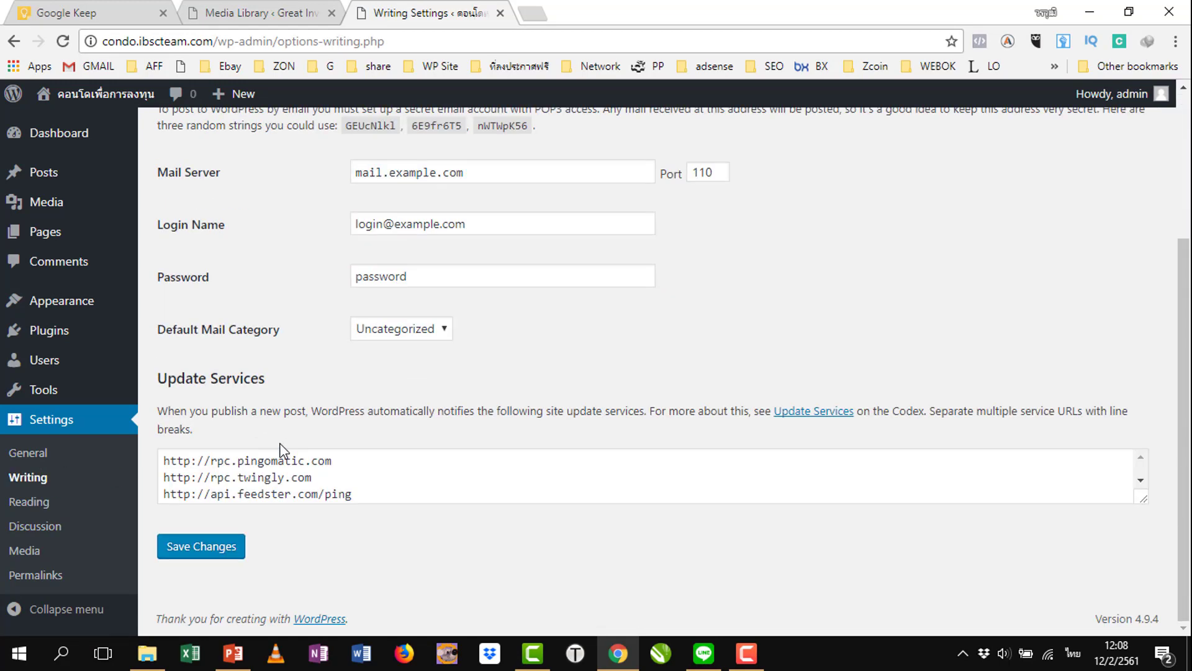
# Set the permalink structure to Post name in the Permalink settings and save it
pyautogui.click(36, 576)
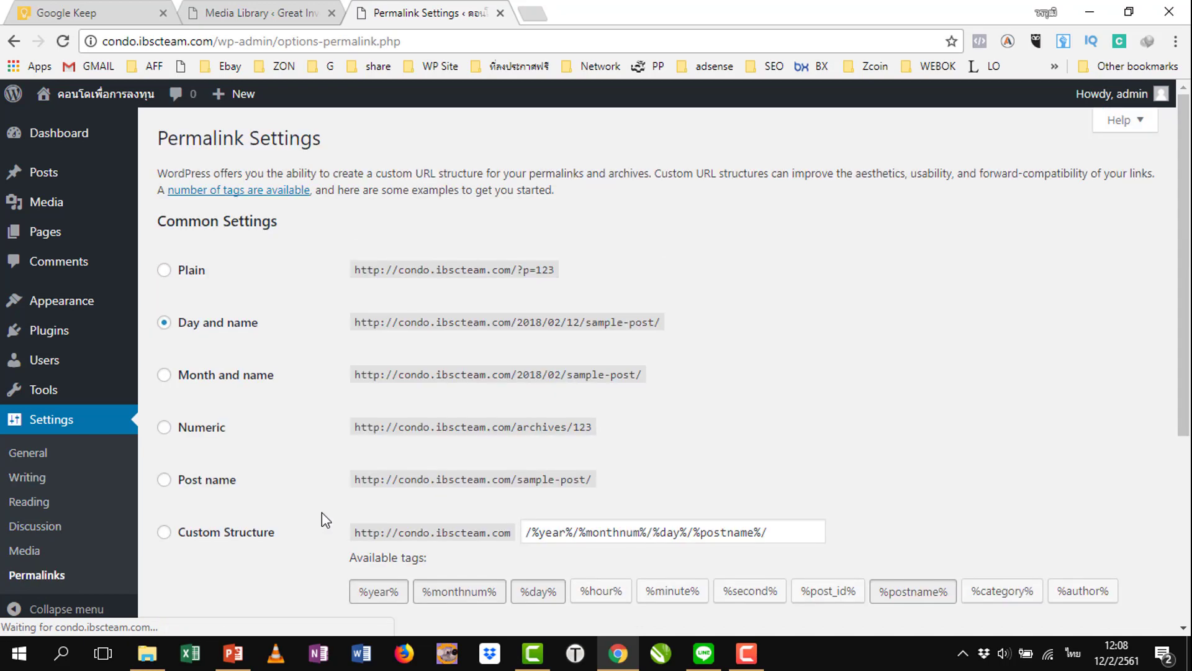
pyautogui.scroll(-3, 792, 322)
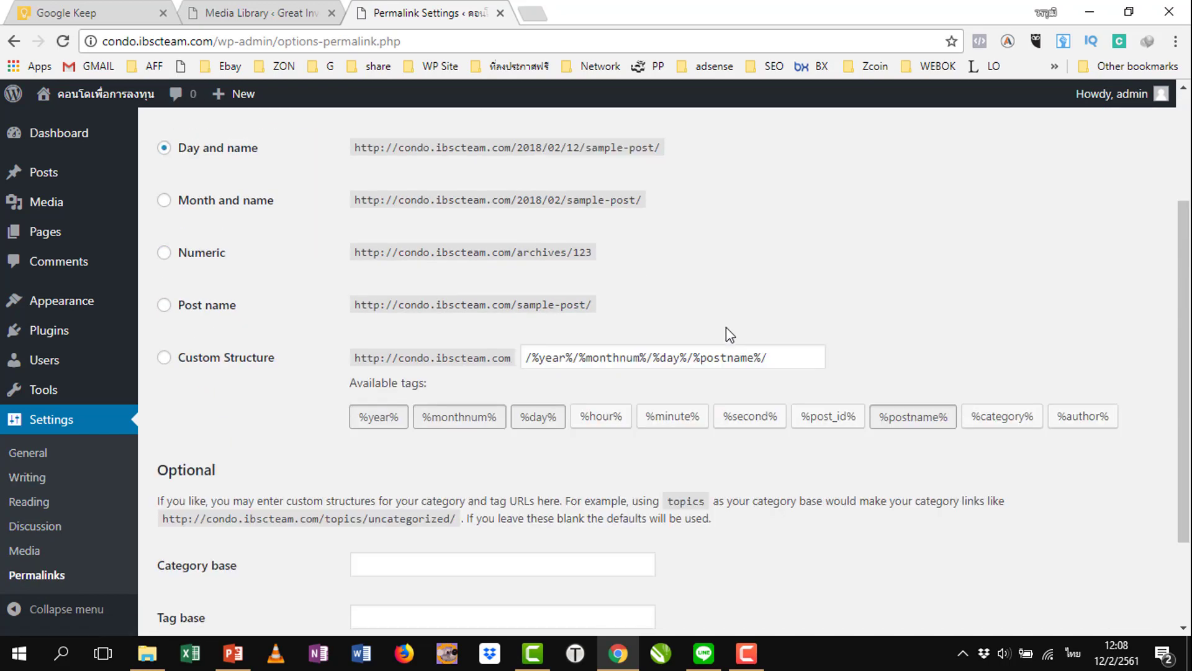
pyautogui.click(165, 306)
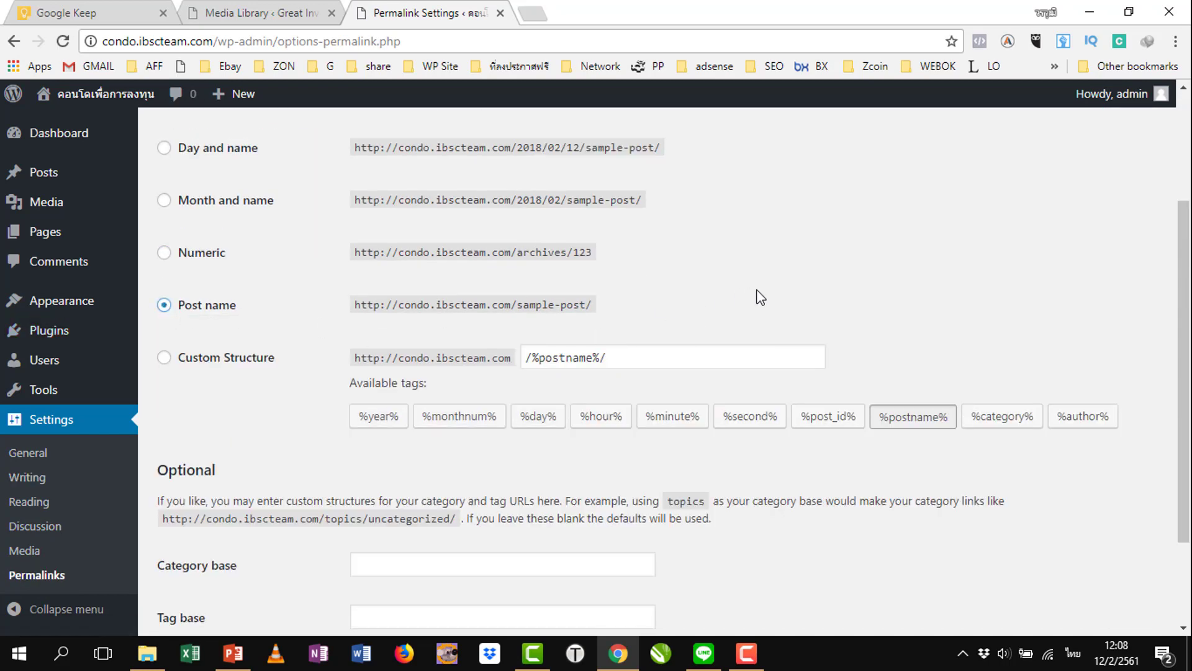
pyautogui.scroll(-2, 754, 300)
pyautogui.click(213, 559)
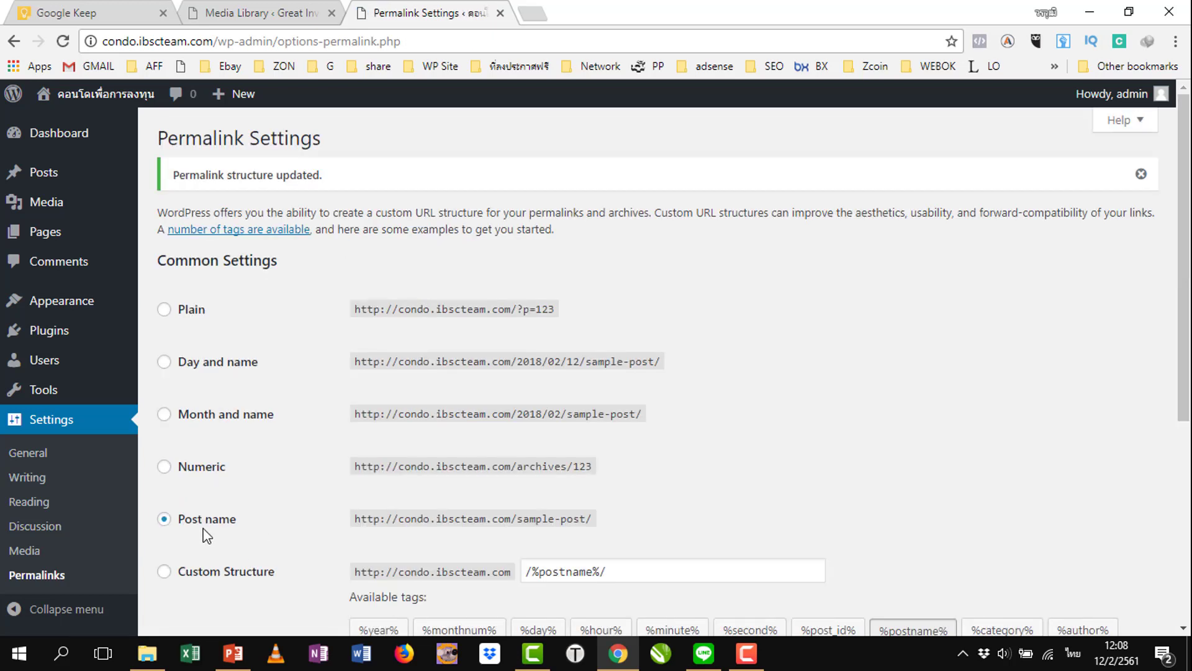
# Revisit the Reading settings, and go to the Add Themes page showing the Popular themes
pyautogui.click(31, 503)
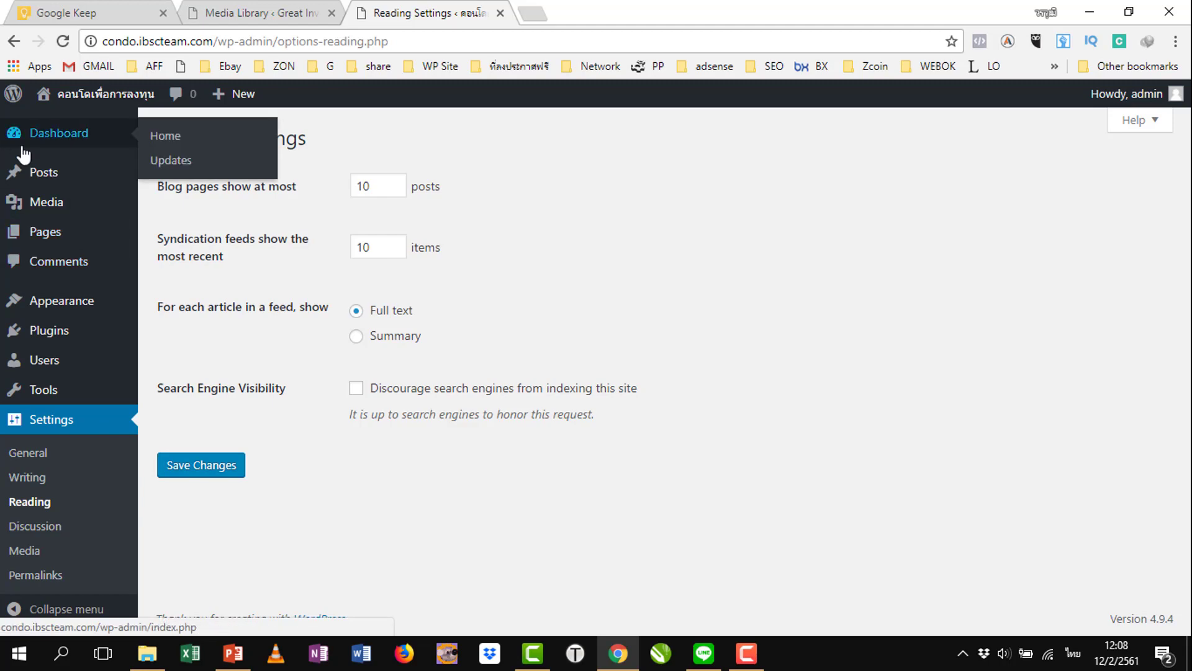
pyautogui.moveTo(59, 306)
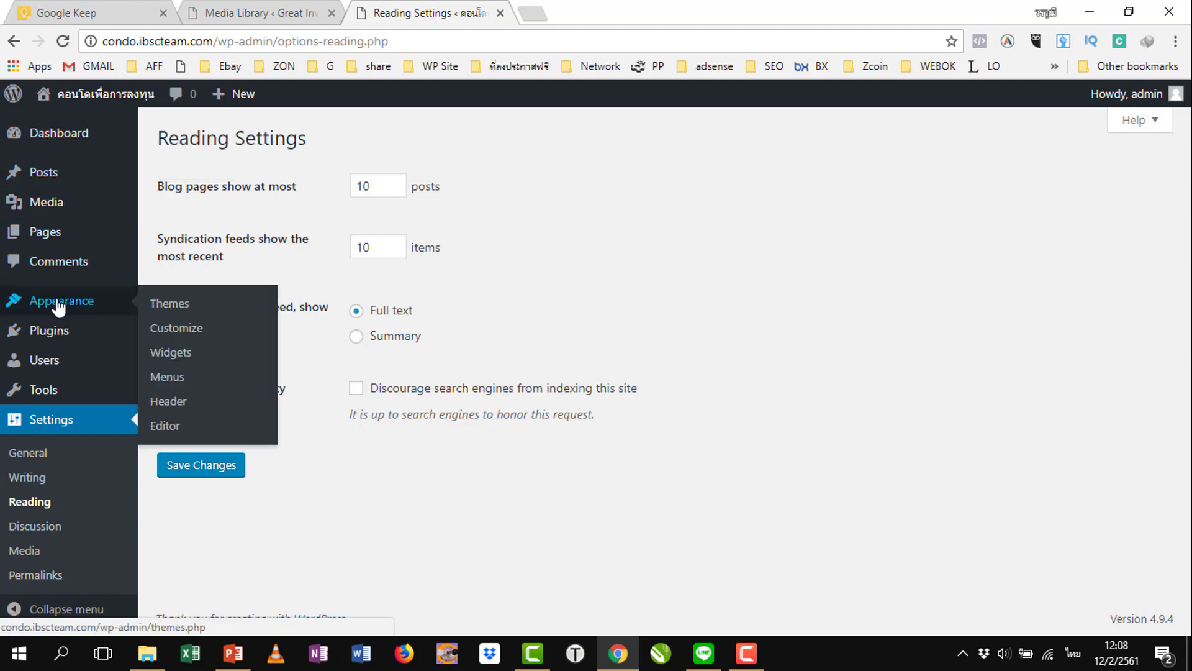
pyautogui.click(176, 306)
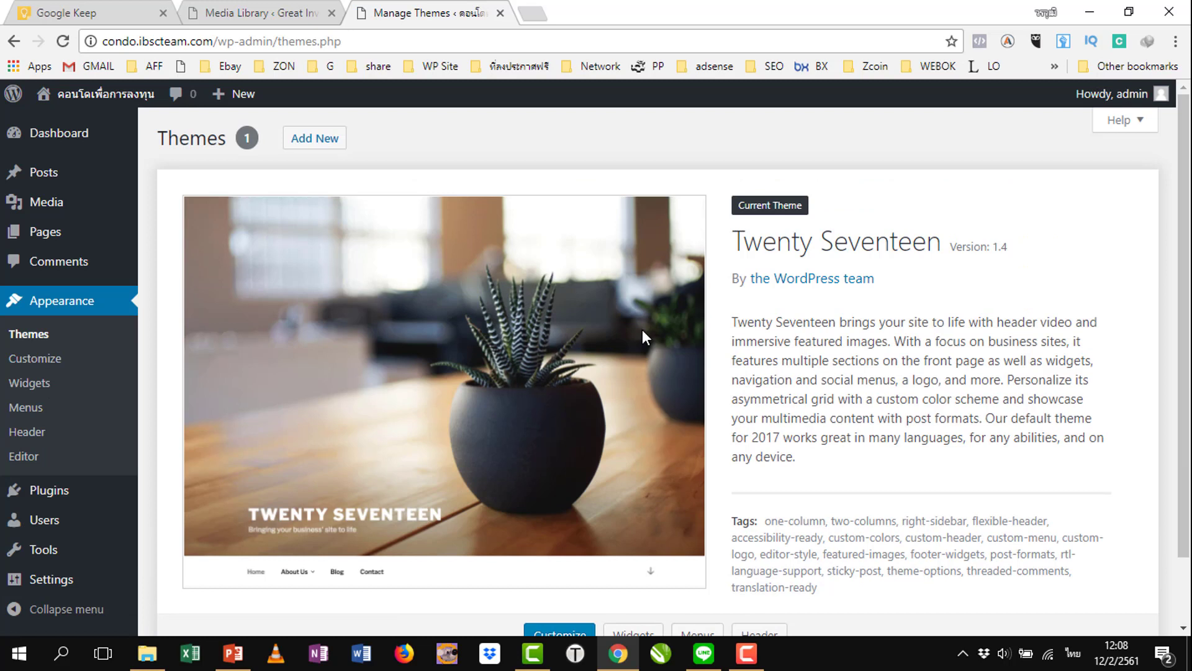
pyautogui.click(321, 140)
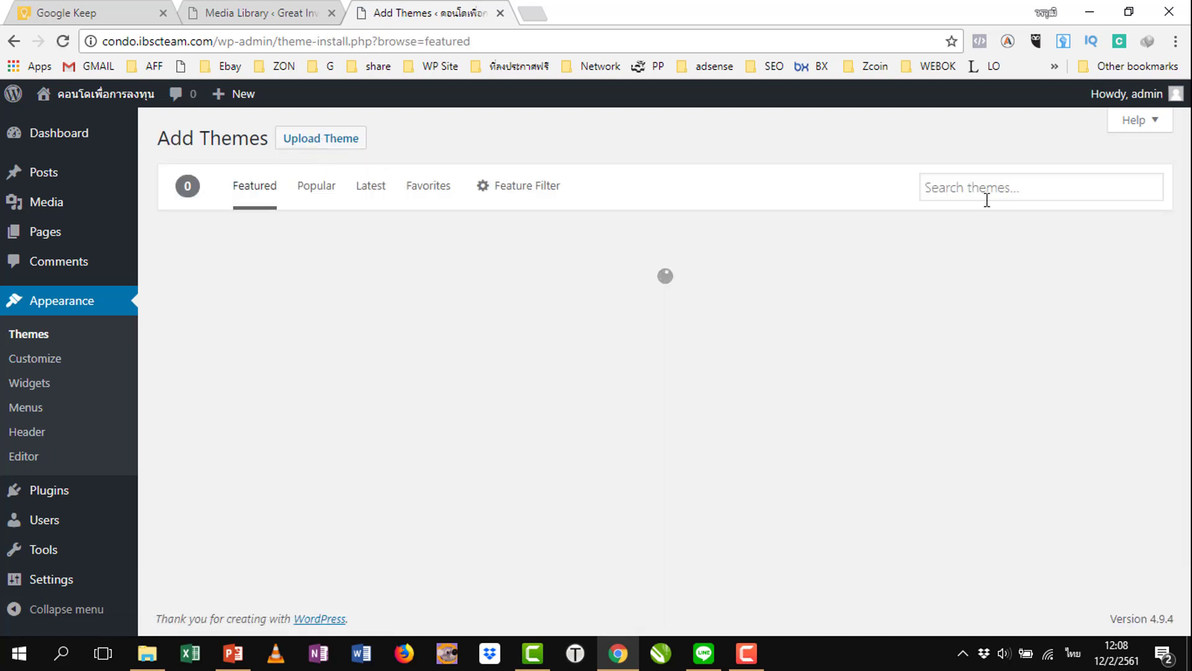
pyautogui.click(325, 193)
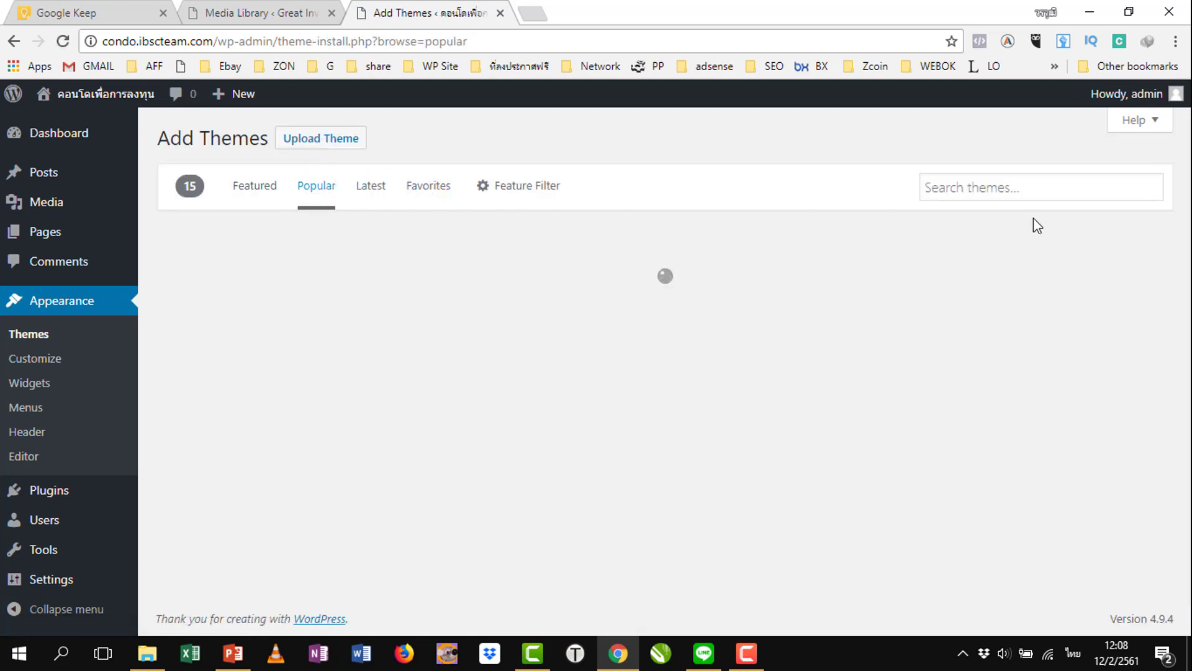
# Search the theme directory for OceanWP and install that theme
pyautogui.click(1003, 189)
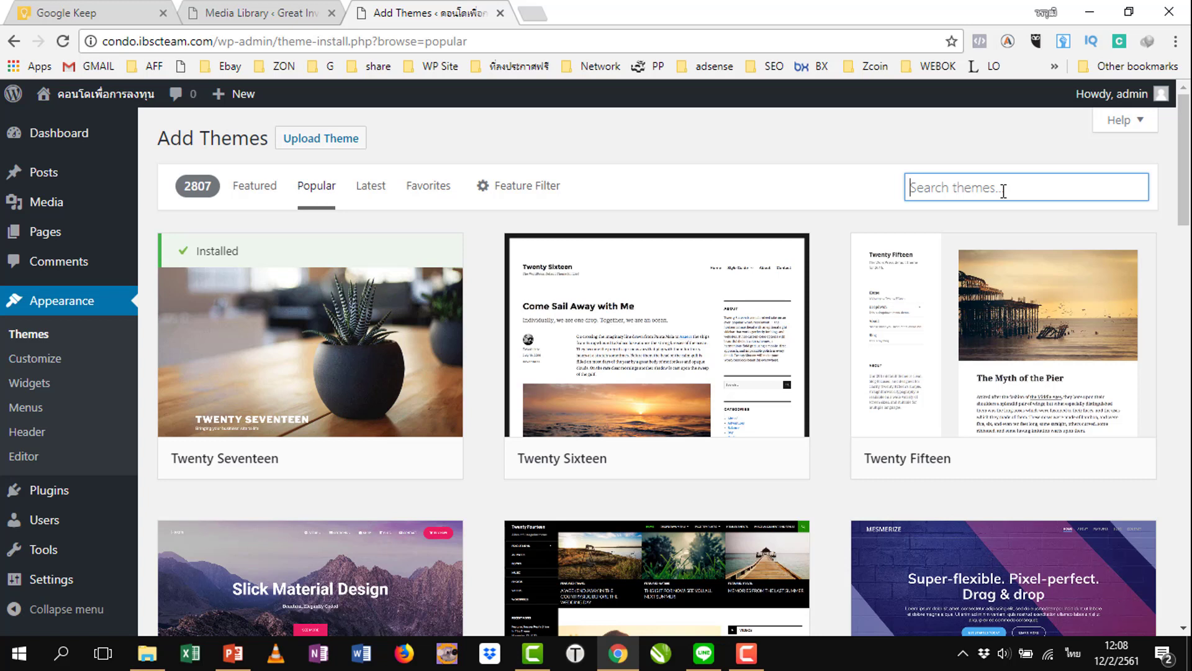
pyautogui.write('ะ')
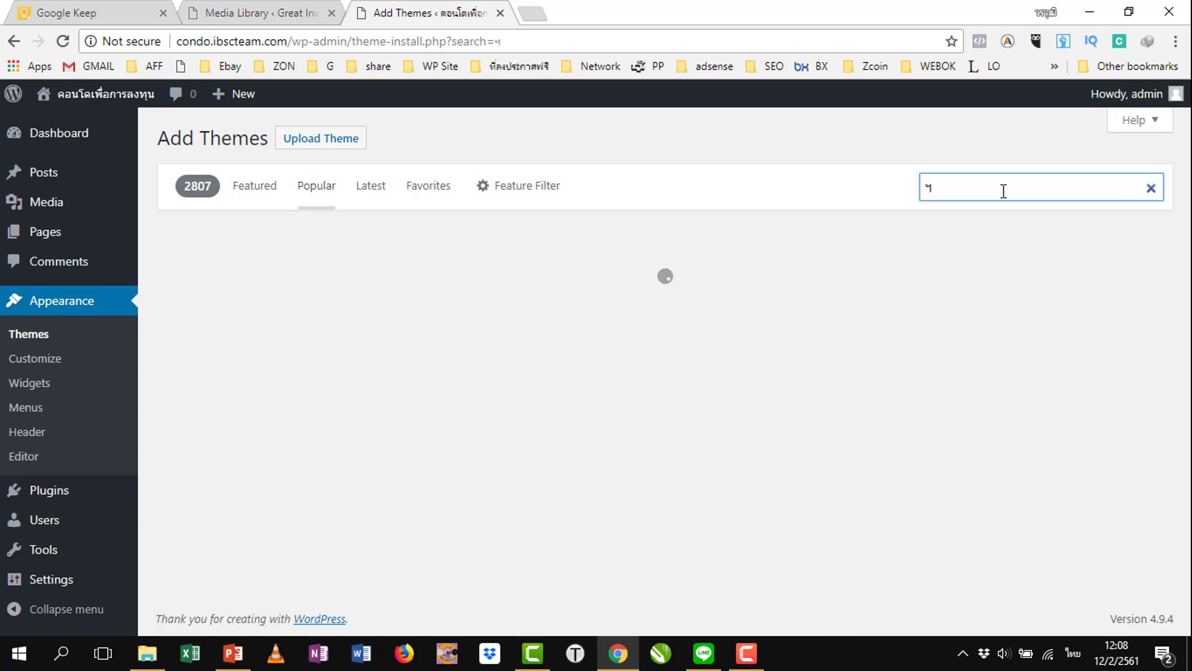
pyautogui.press('BackSpace')
pyautogui.press('`')
pyautogui.write('O')
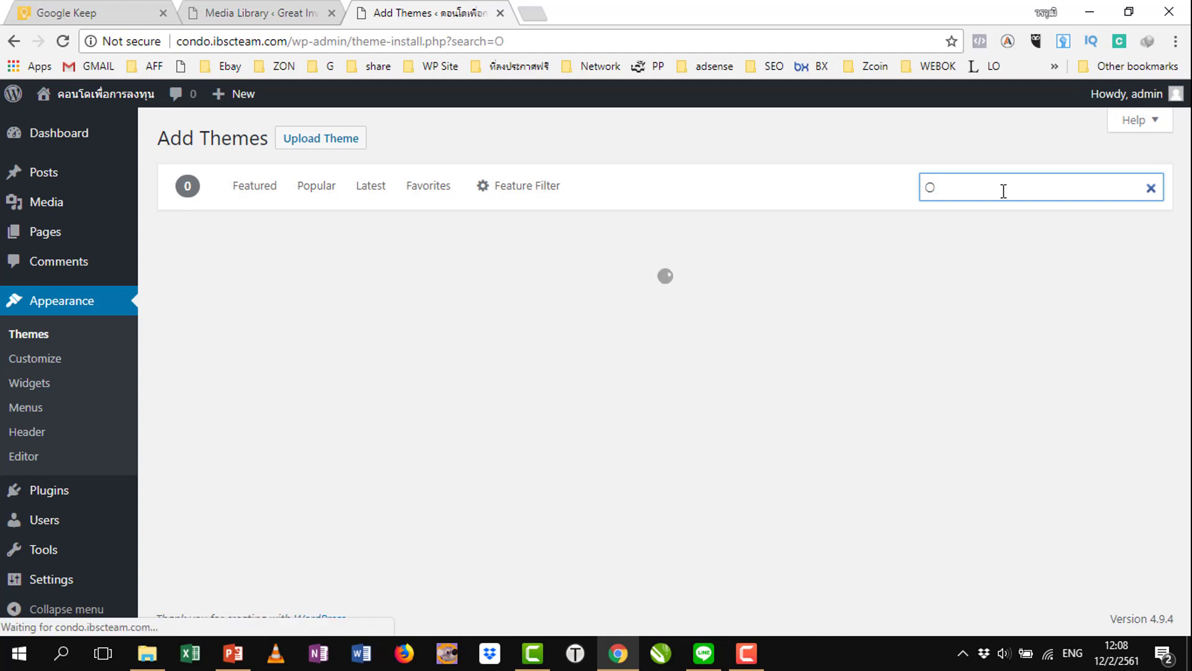
pyautogui.write('ce')
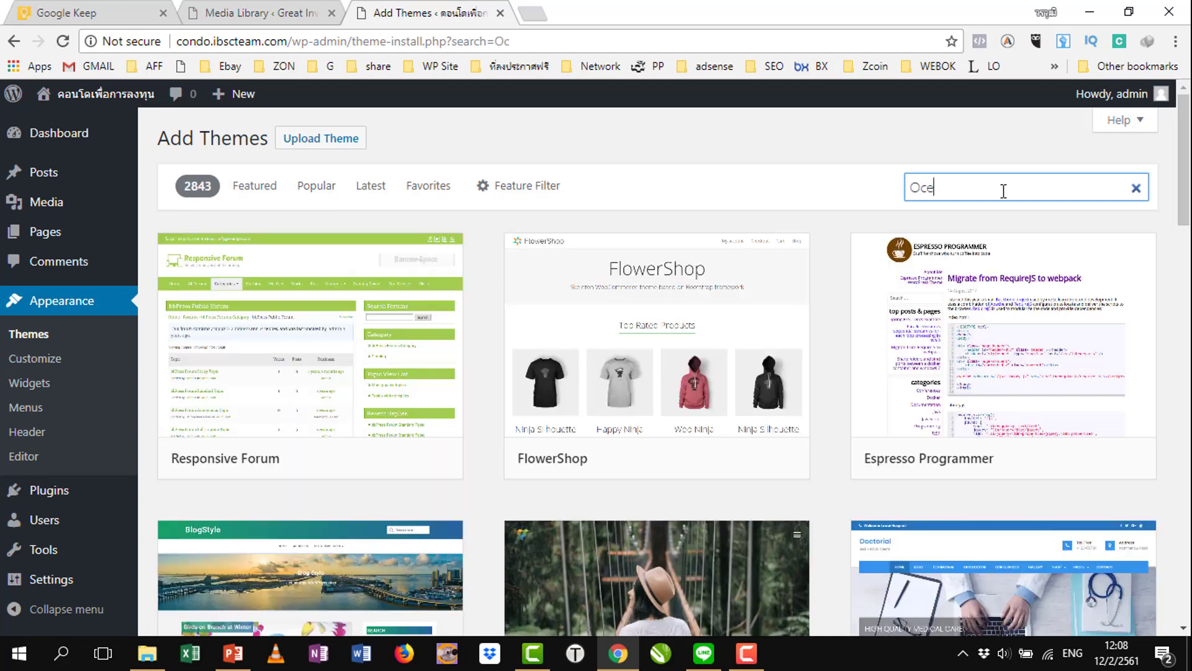
pyautogui.write('anW')
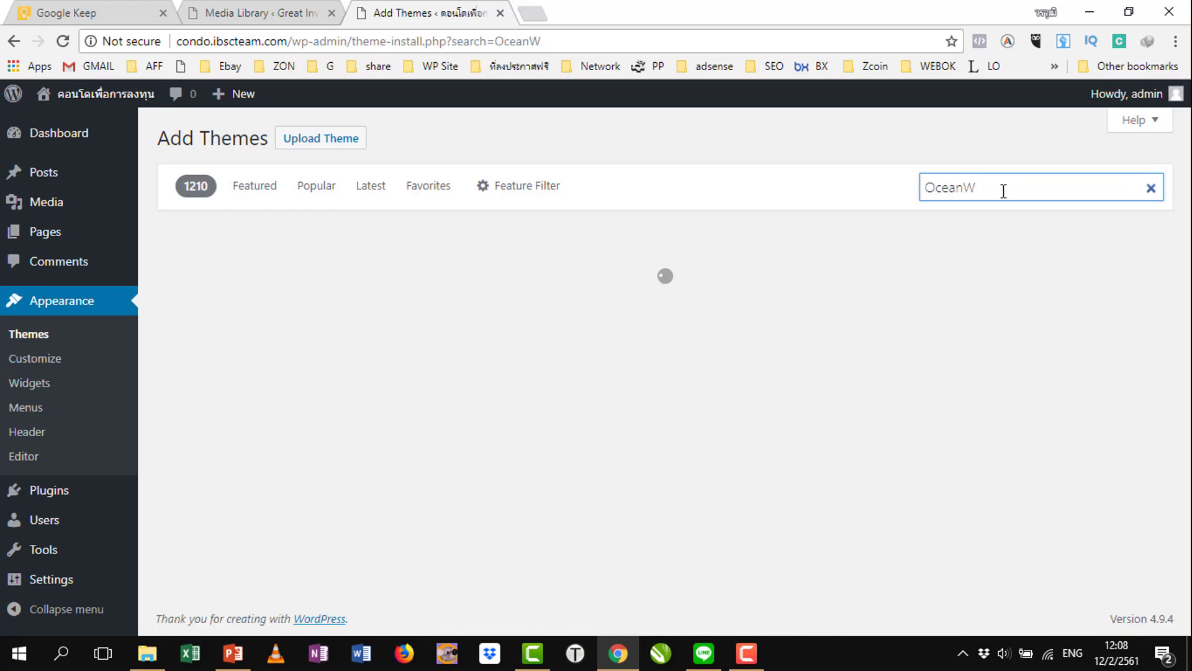
pyautogui.write('P')
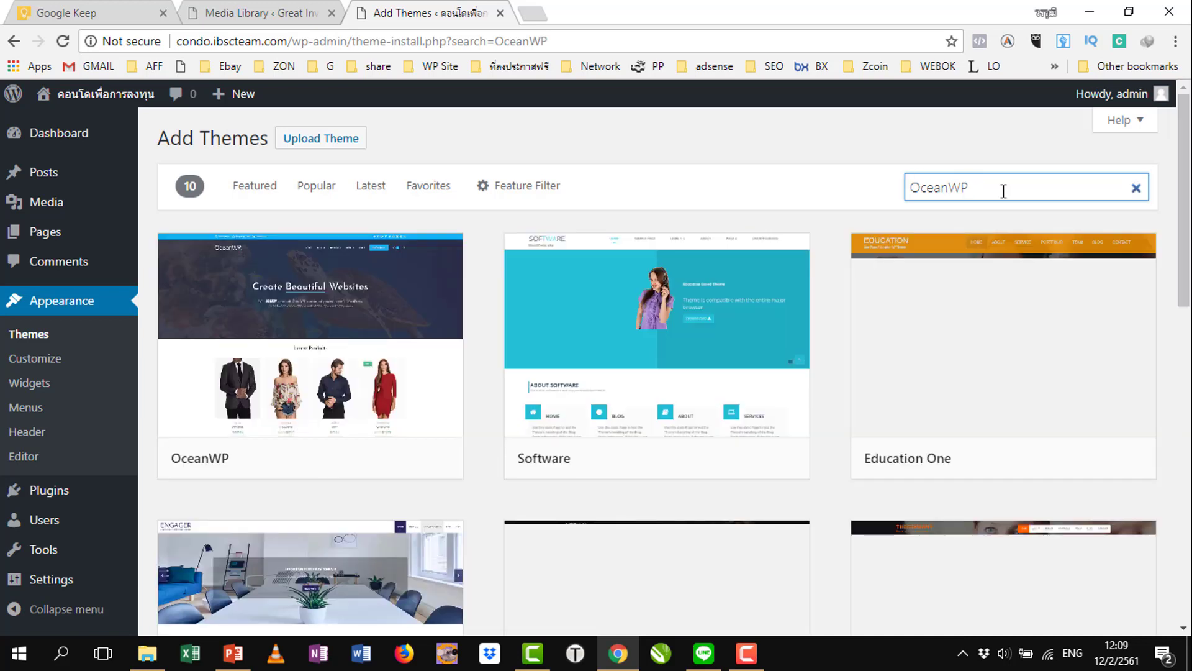
pyautogui.moveTo(348, 309)
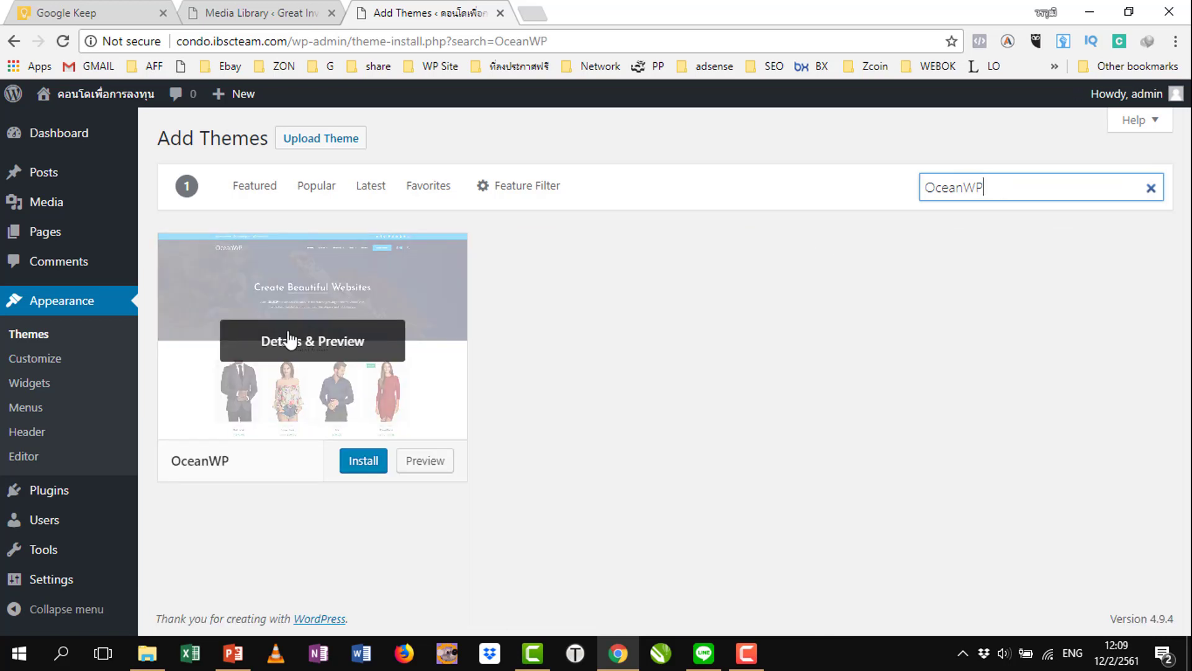
pyautogui.click(364, 462)
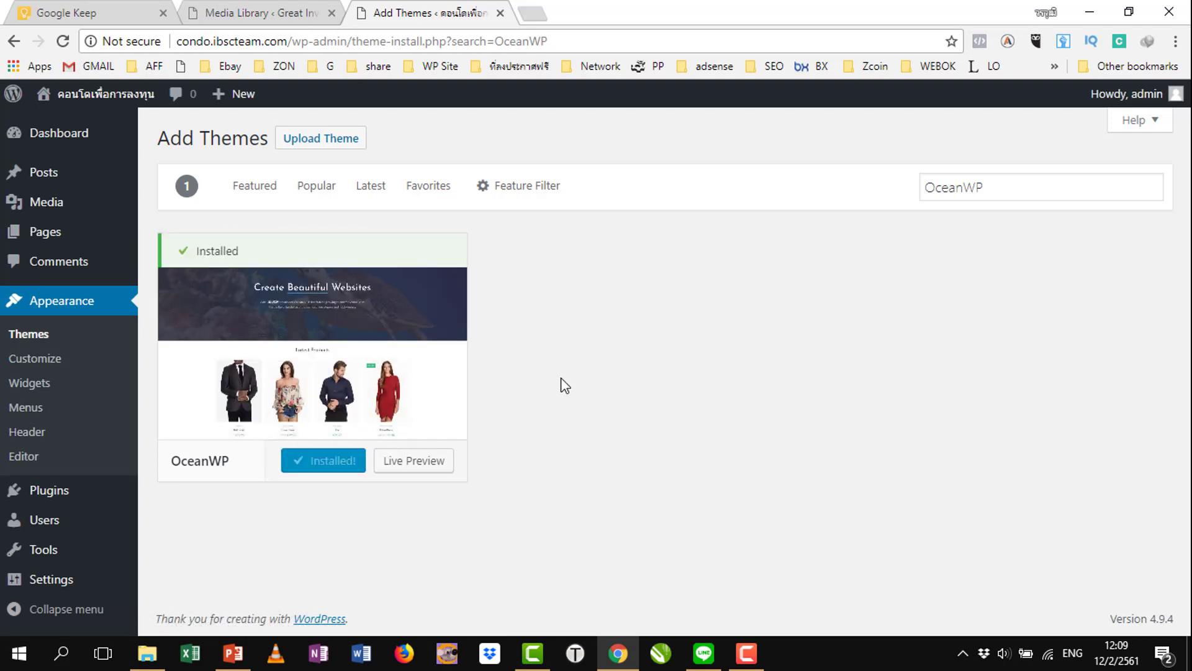
# Activate the OceanWP theme and look over the live site in a separate tab, closing that tab when done
pyautogui.click(341, 463)
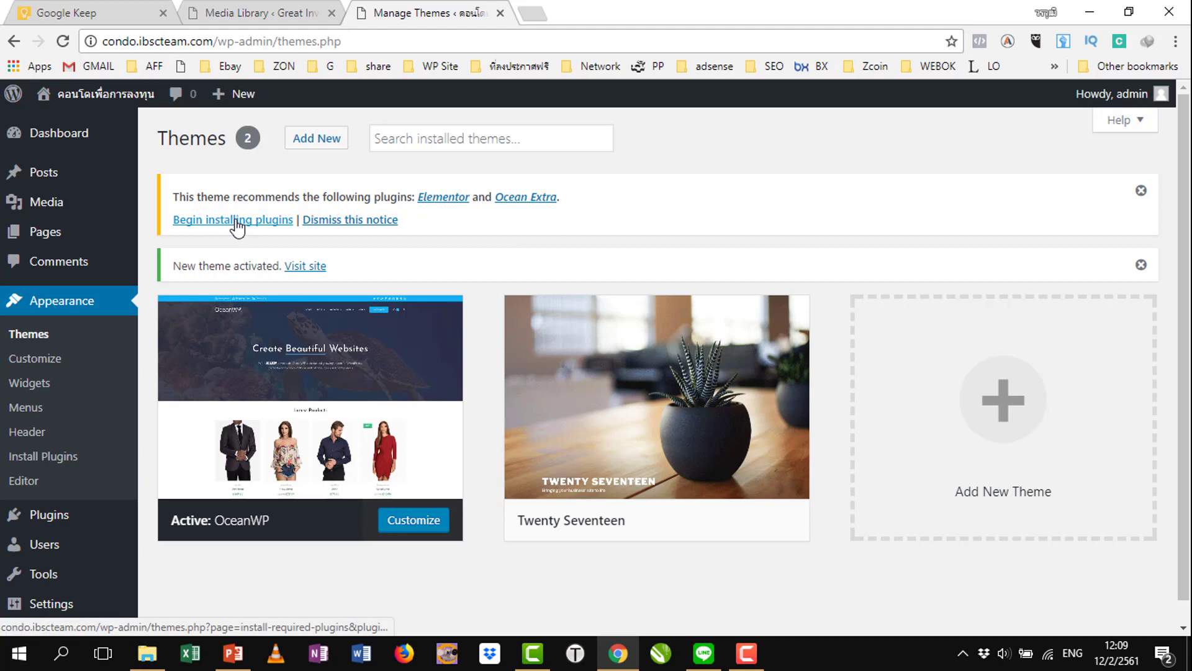
pyautogui.moveTo(90, 100)
pyautogui.rightClick(75, 124)
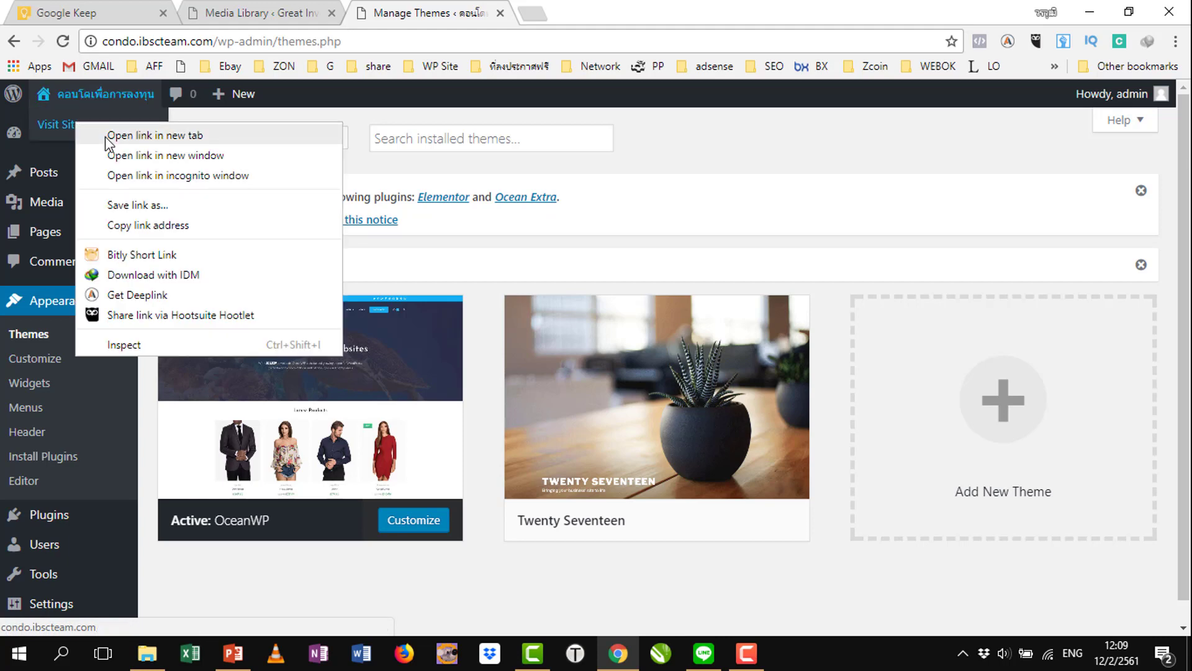
pyautogui.click(107, 135)
pyautogui.click(584, 12)
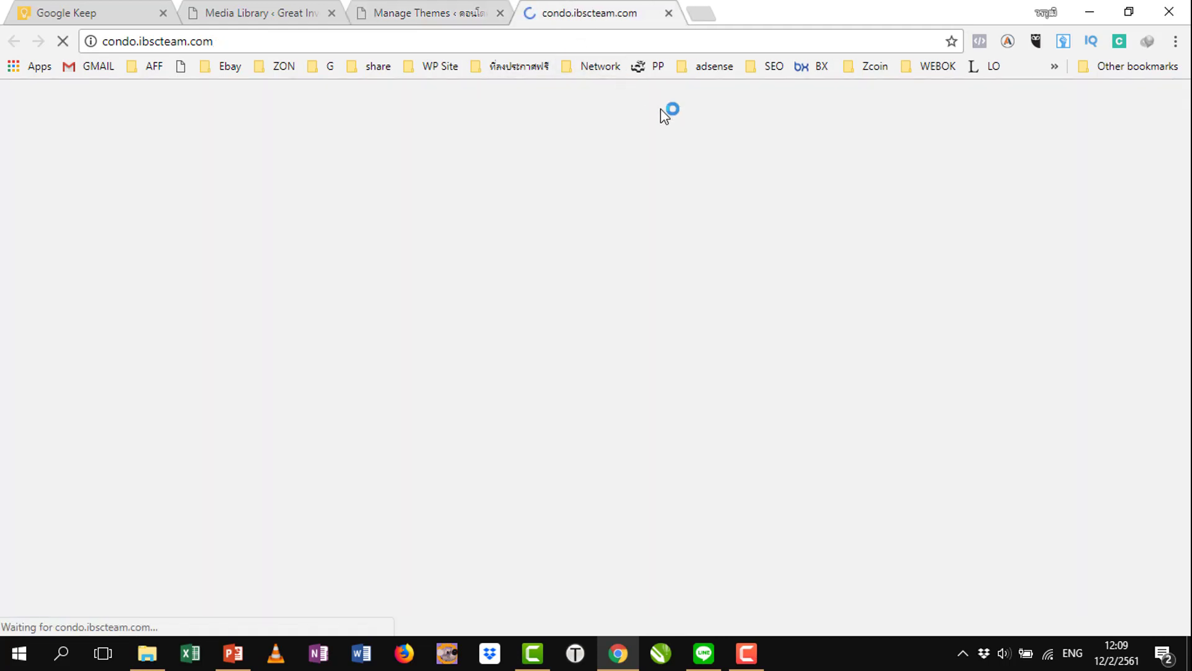
pyautogui.scroll(-3, 908, 352)
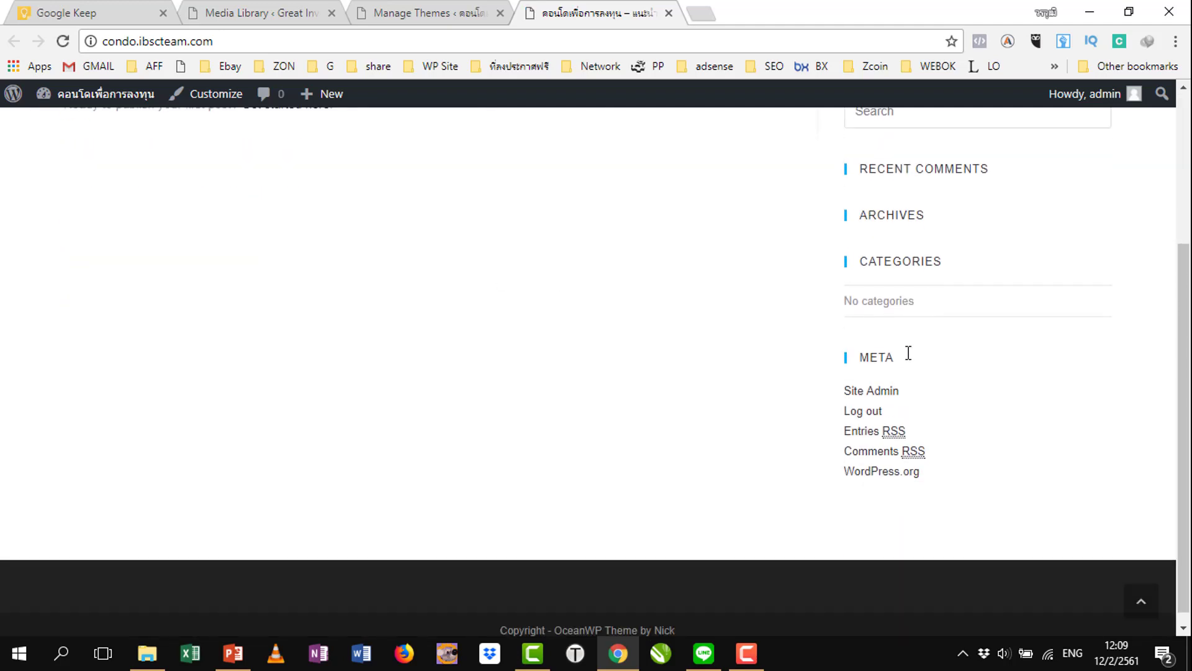
pyautogui.scroll(4, 908, 352)
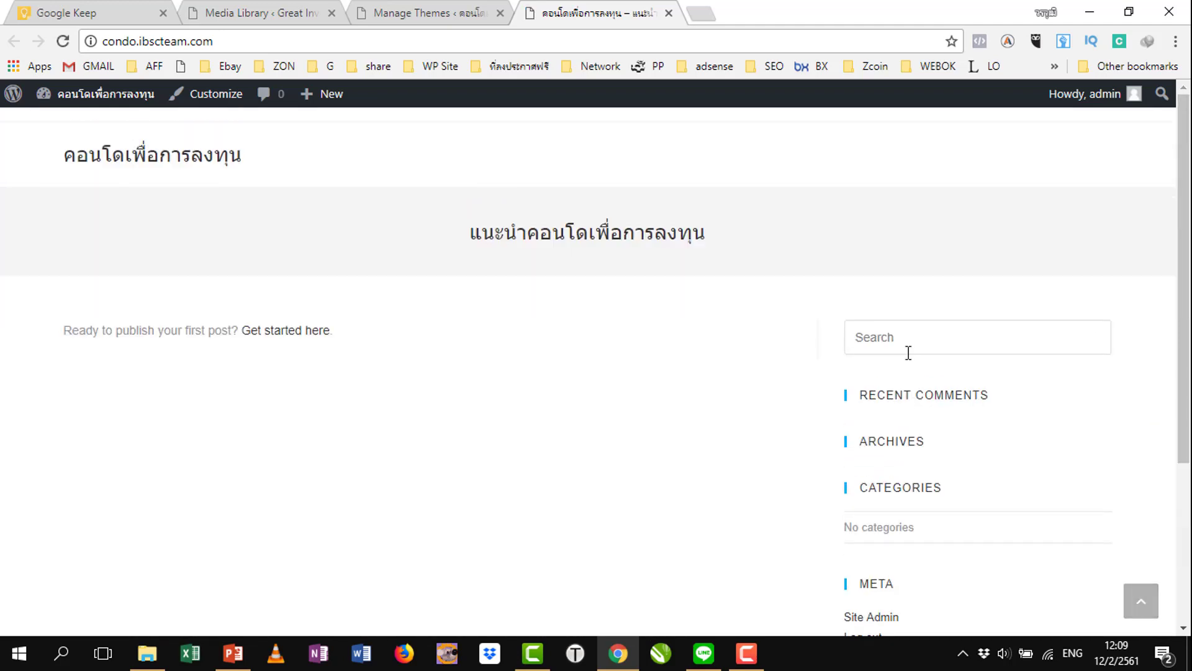
pyautogui.click(668, 13)
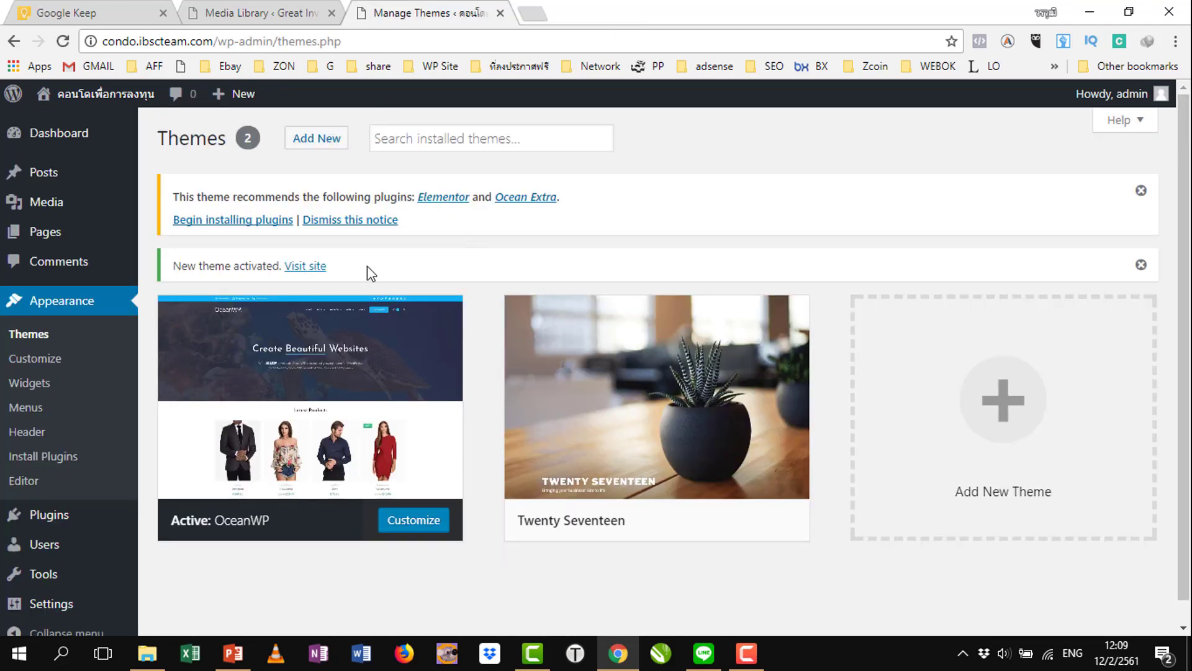
# Bulk install the recommended plugins Elementor and Ocean Extra from the theme's required plugins page
pyautogui.click(239, 221)
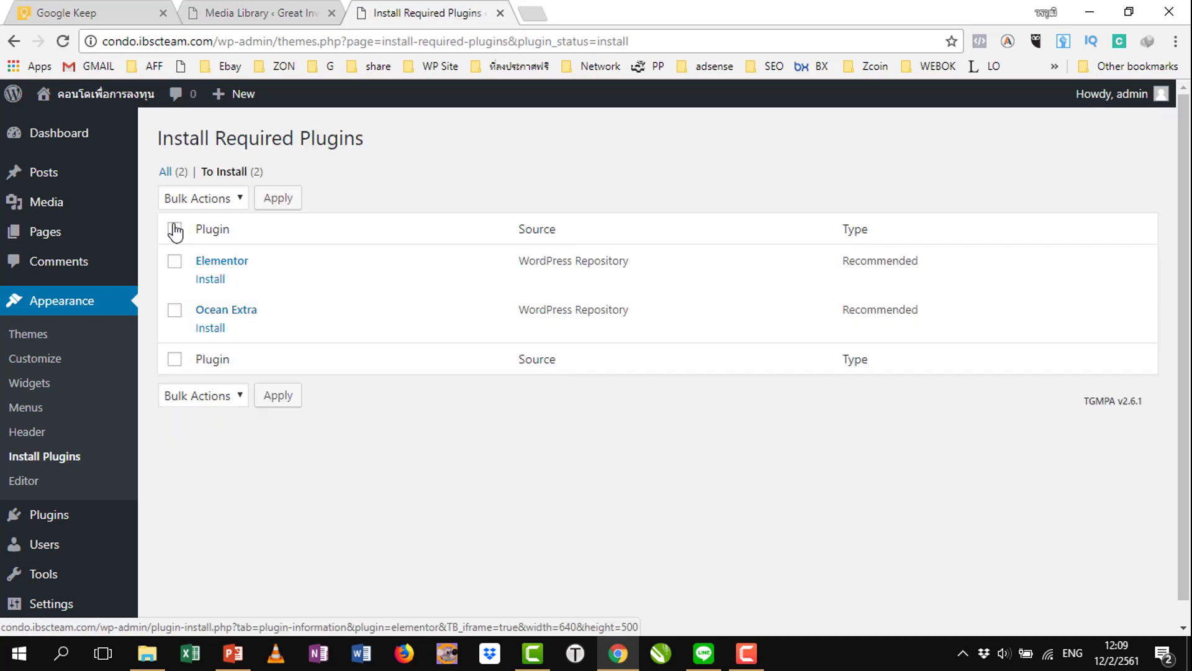
pyautogui.click(174, 230)
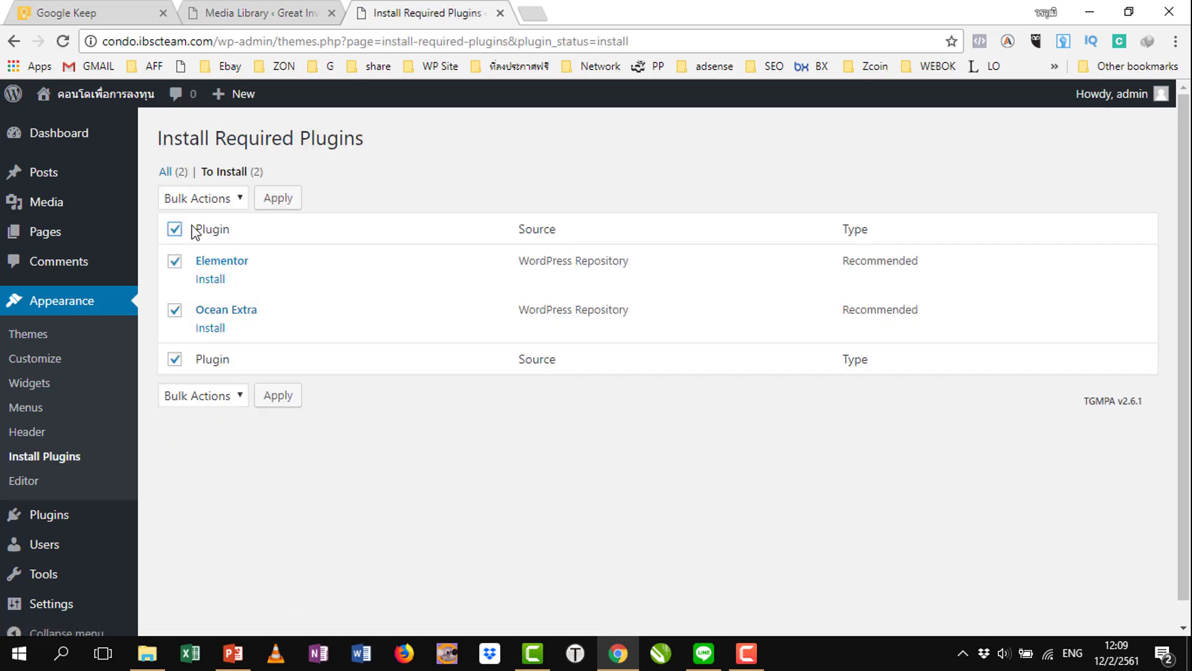
pyautogui.click(213, 197)
pyautogui.click(205, 235)
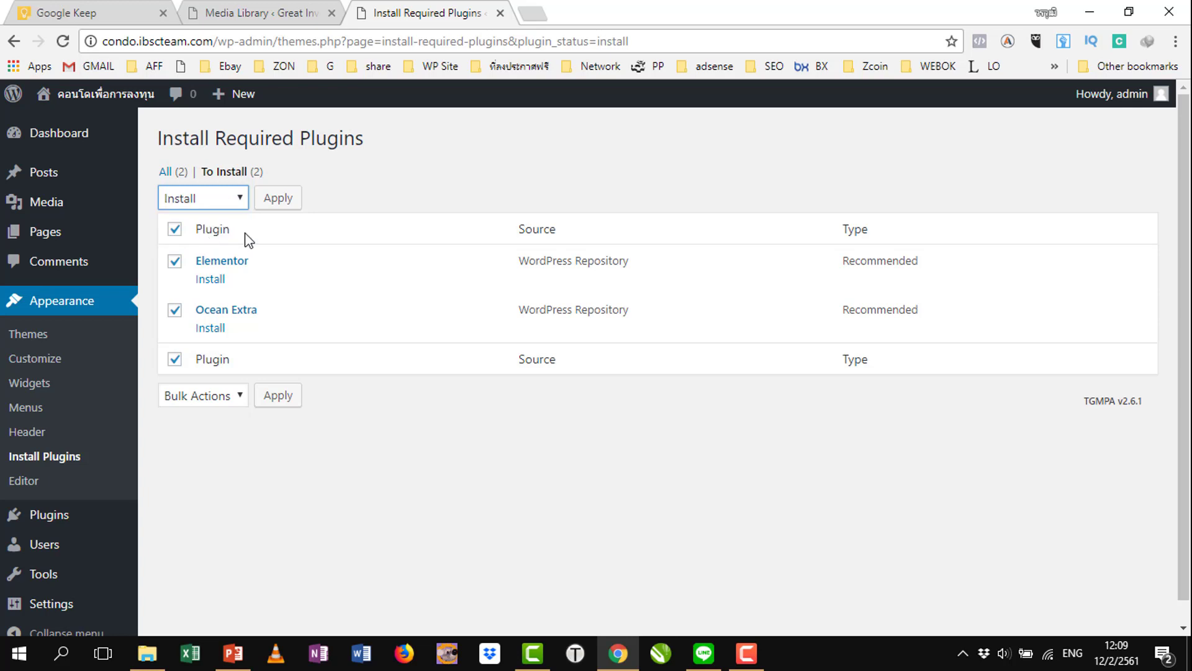
pyautogui.click(289, 202)
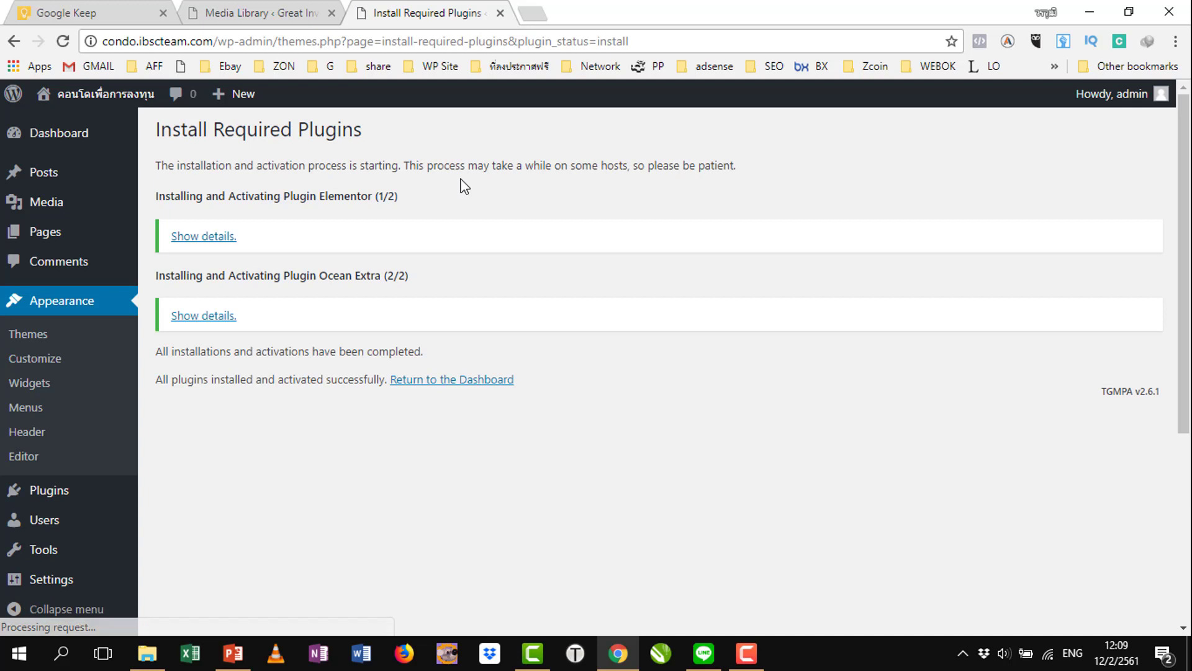
# Return to the Dashboard and check the list of installed plugins
pyautogui.click(454, 380)
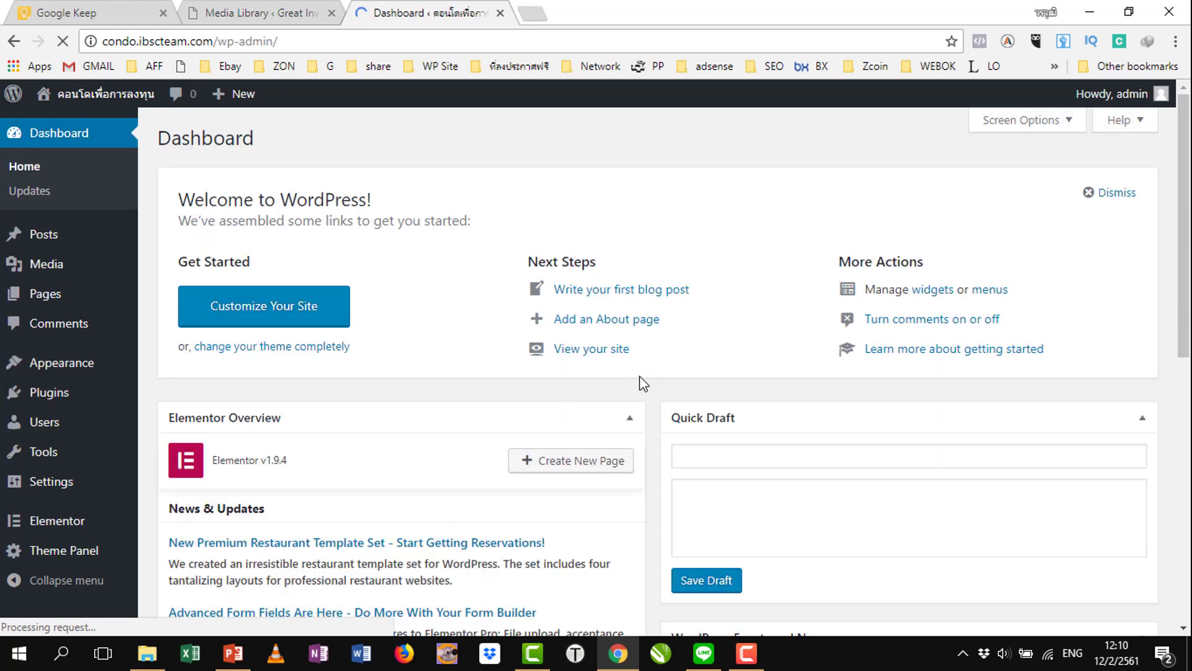
pyautogui.moveTo(49, 393)
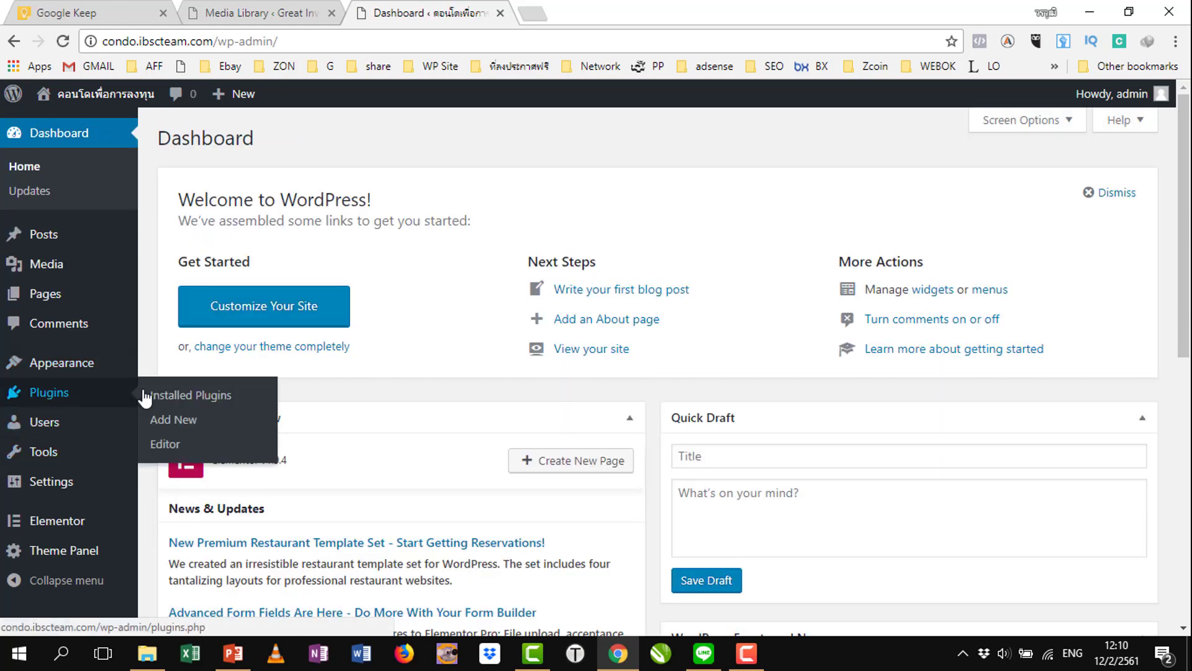
pyautogui.click(171, 396)
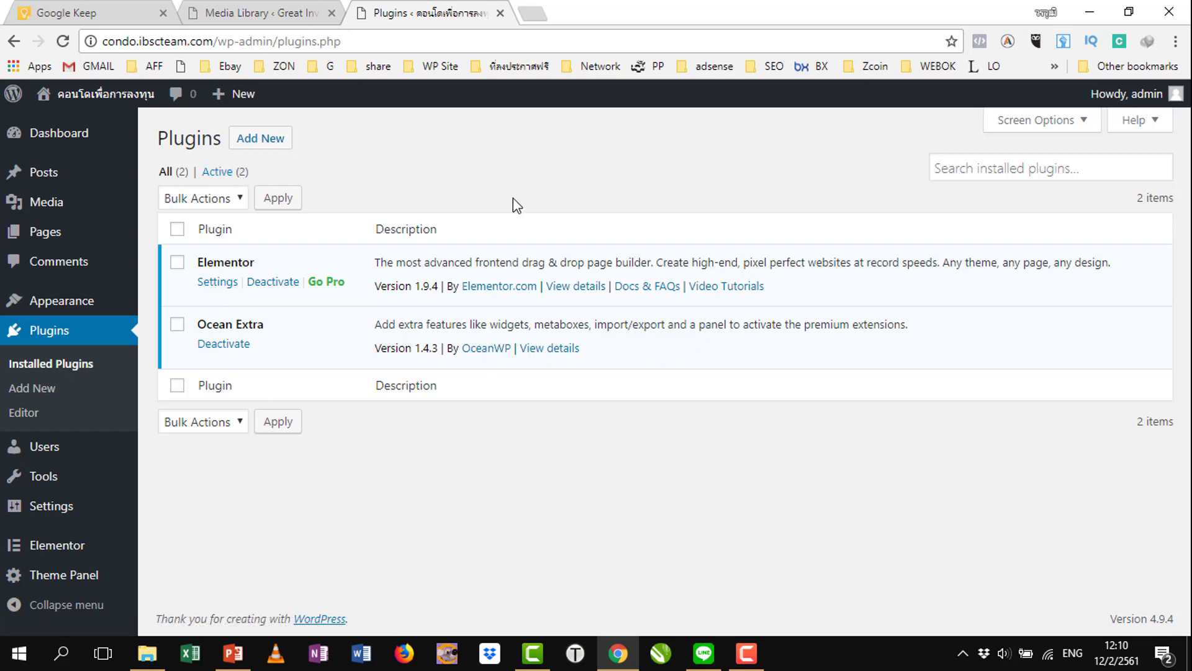
# View the live site's home page in a new tab and close it again
pyautogui.moveTo(74, 98)
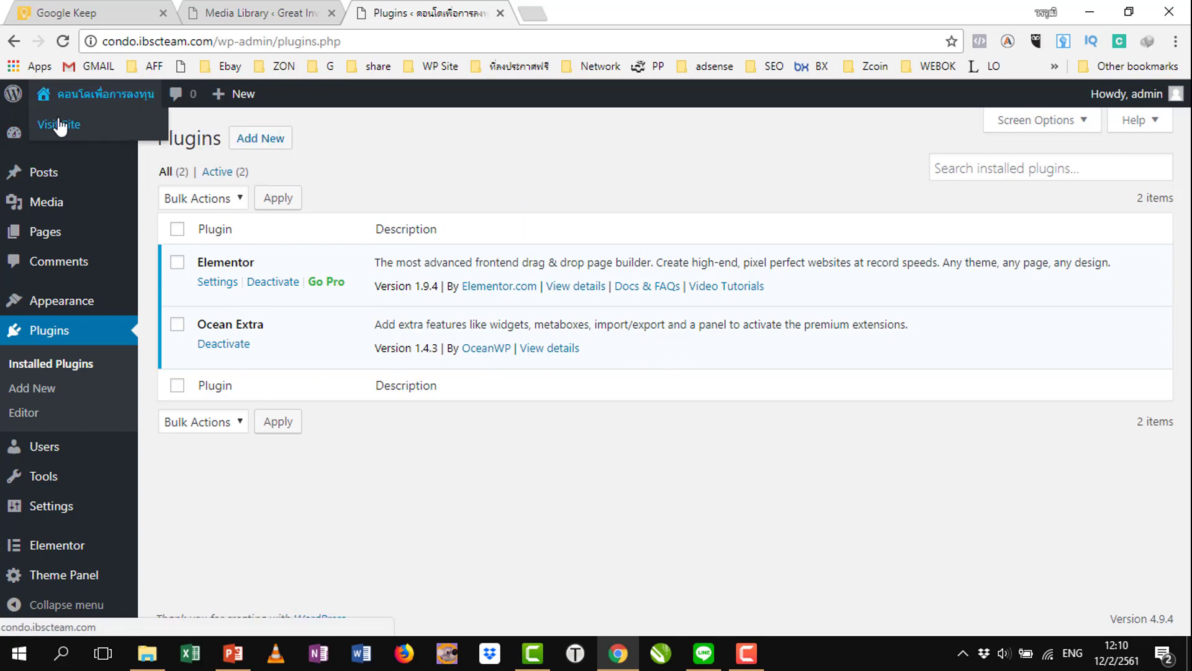
pyautogui.rightClick(59, 125)
pyautogui.click(127, 129)
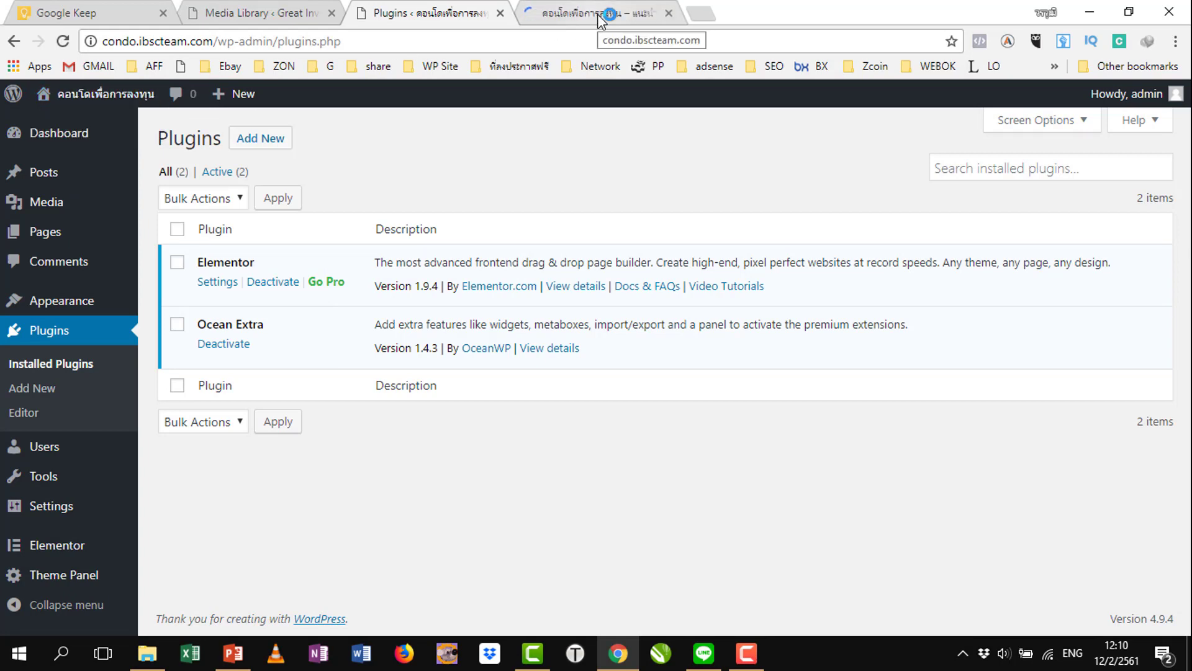
pyautogui.click(600, 13)
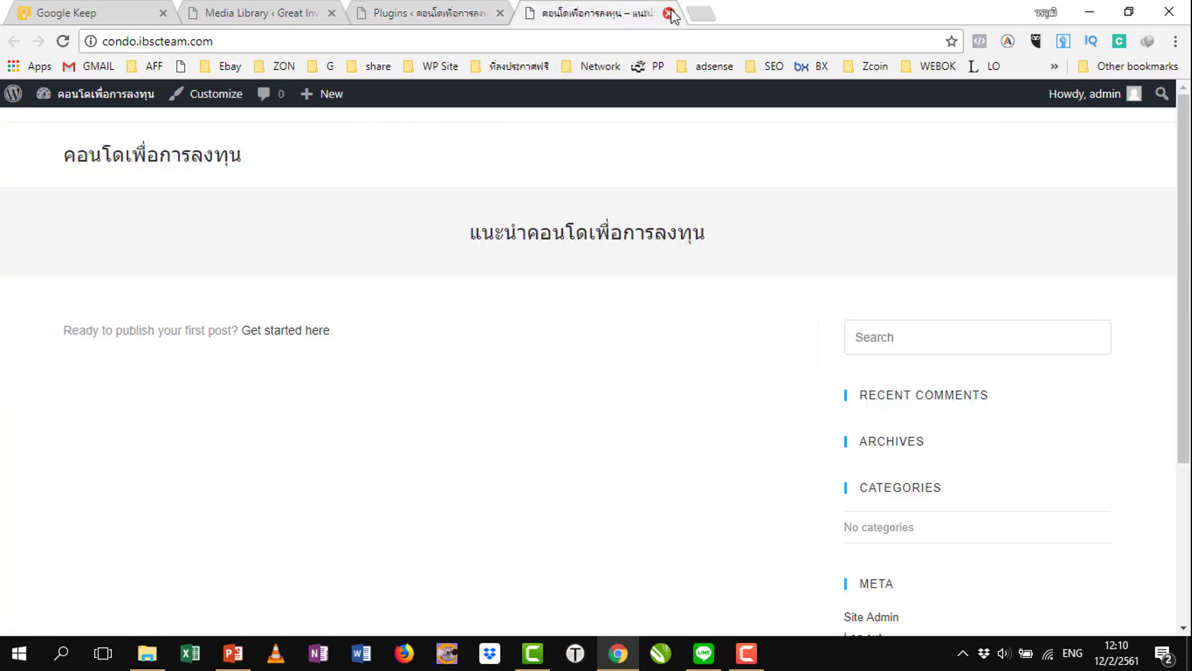
pyautogui.click(669, 12)
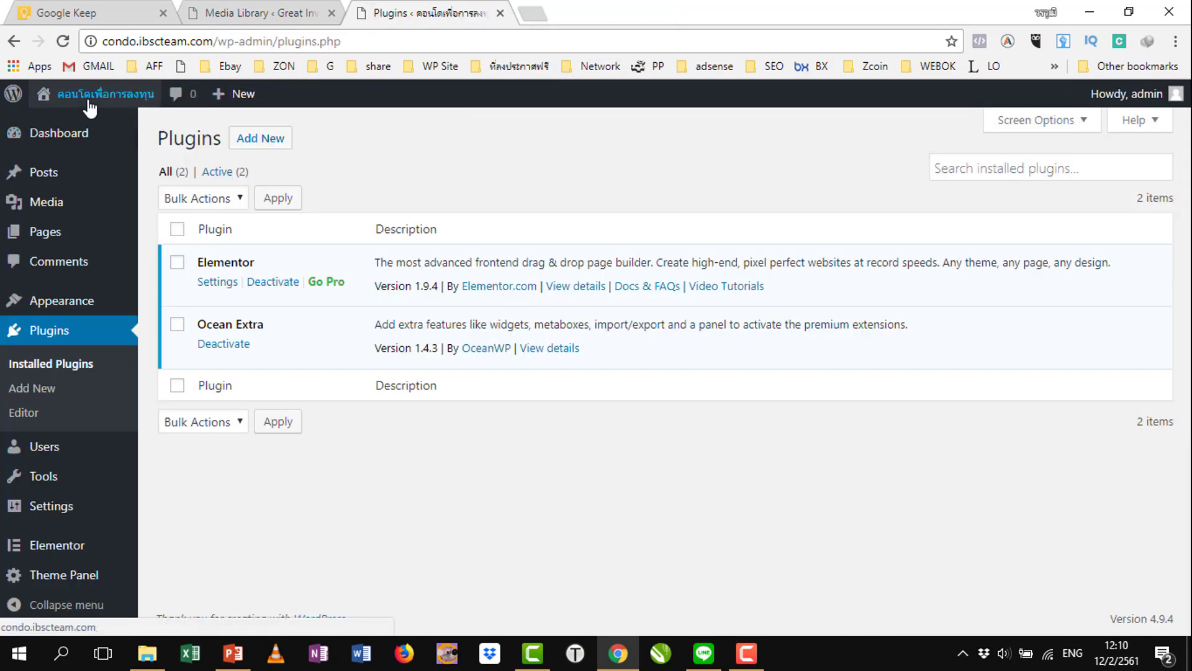
# Reopen the live site in a new tab, compare it with the Plugins page, examine it down to the footer, and close it
pyautogui.moveTo(90, 101)
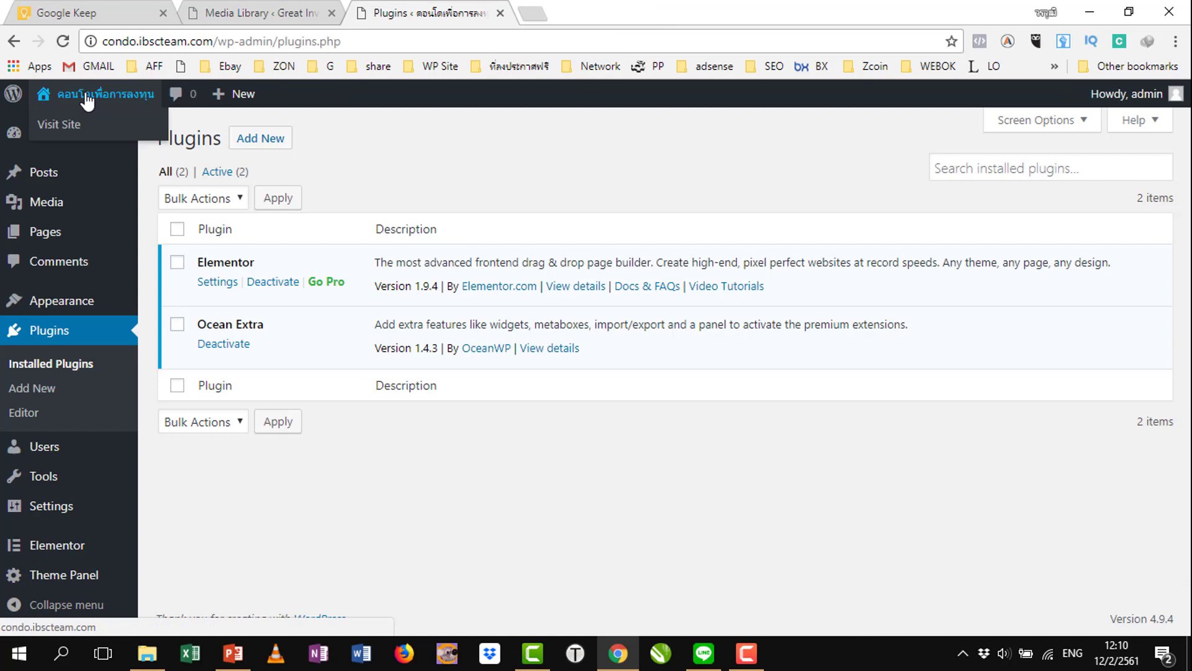
pyautogui.rightClick(67, 131)
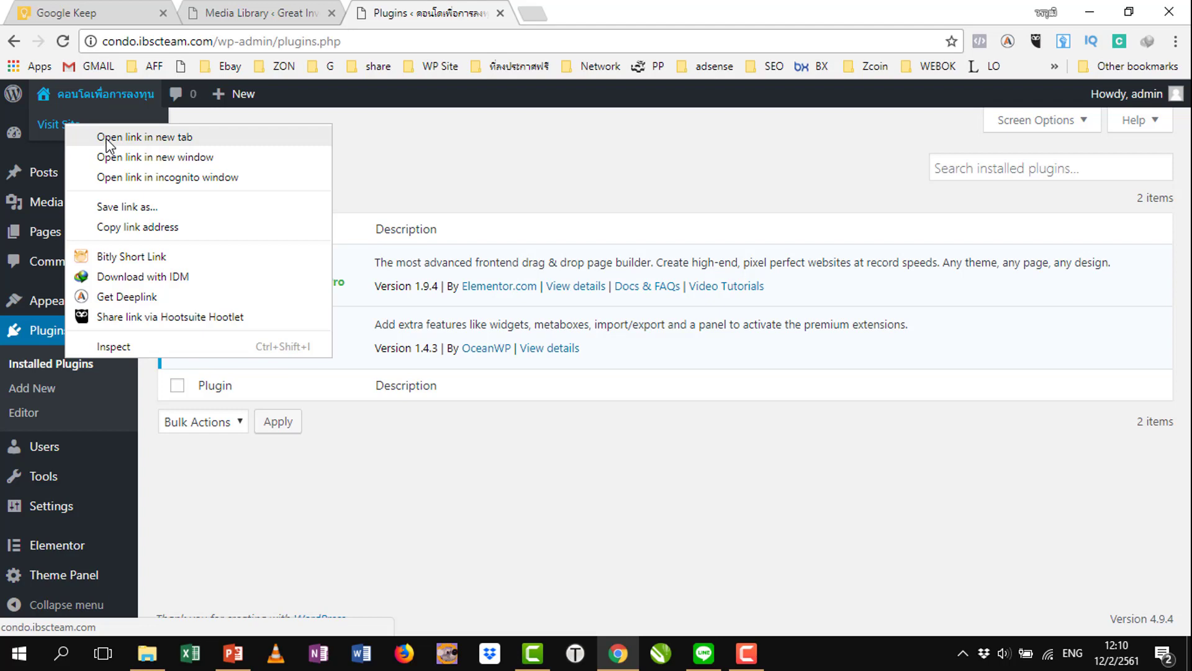
pyautogui.click(106, 138)
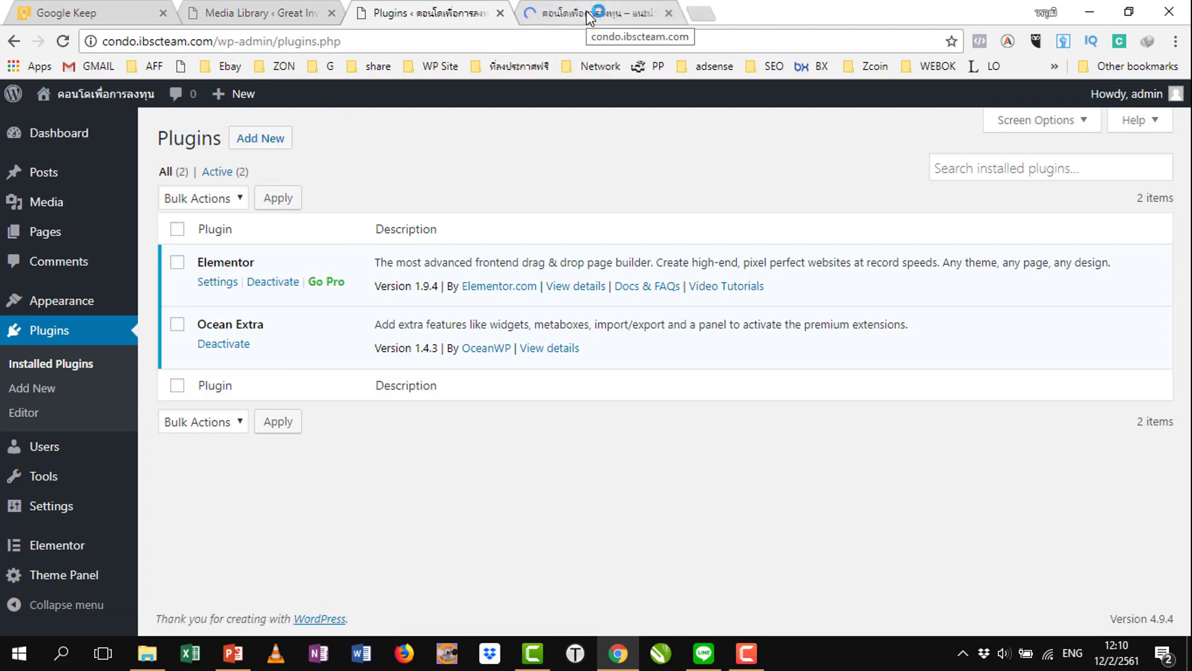
pyautogui.click(586, 10)
pyautogui.click(444, 14)
pyautogui.click(584, 13)
pyautogui.click(453, 18)
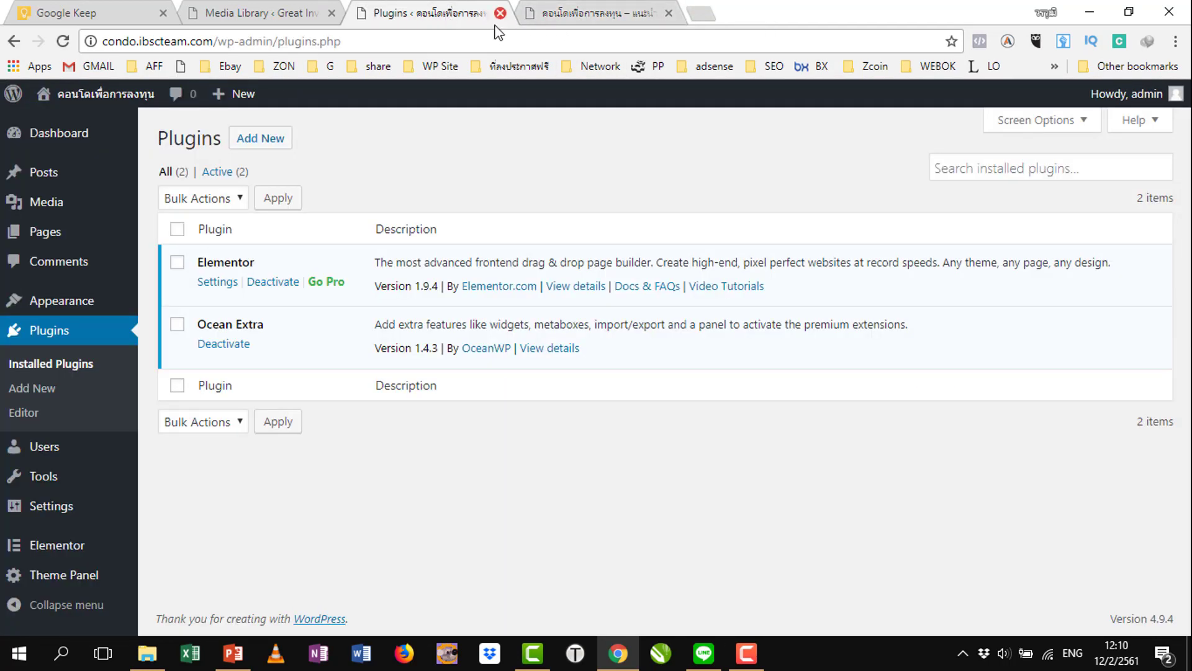
pyautogui.click(590, 12)
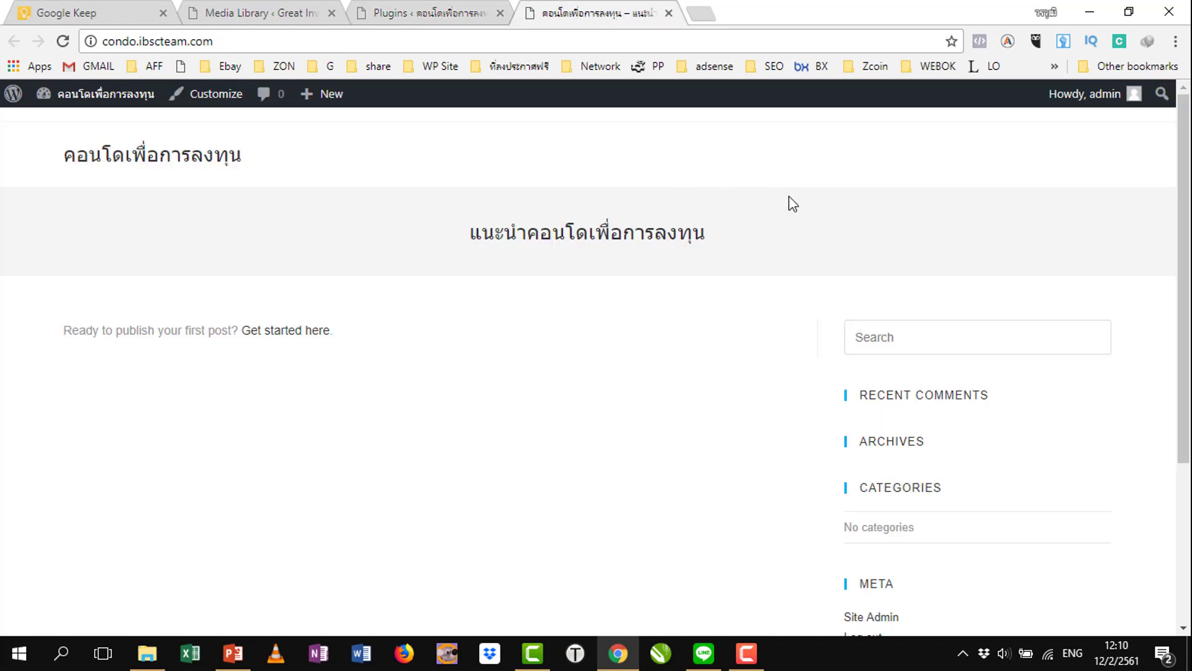
pyautogui.scroll(-3, 549, 408)
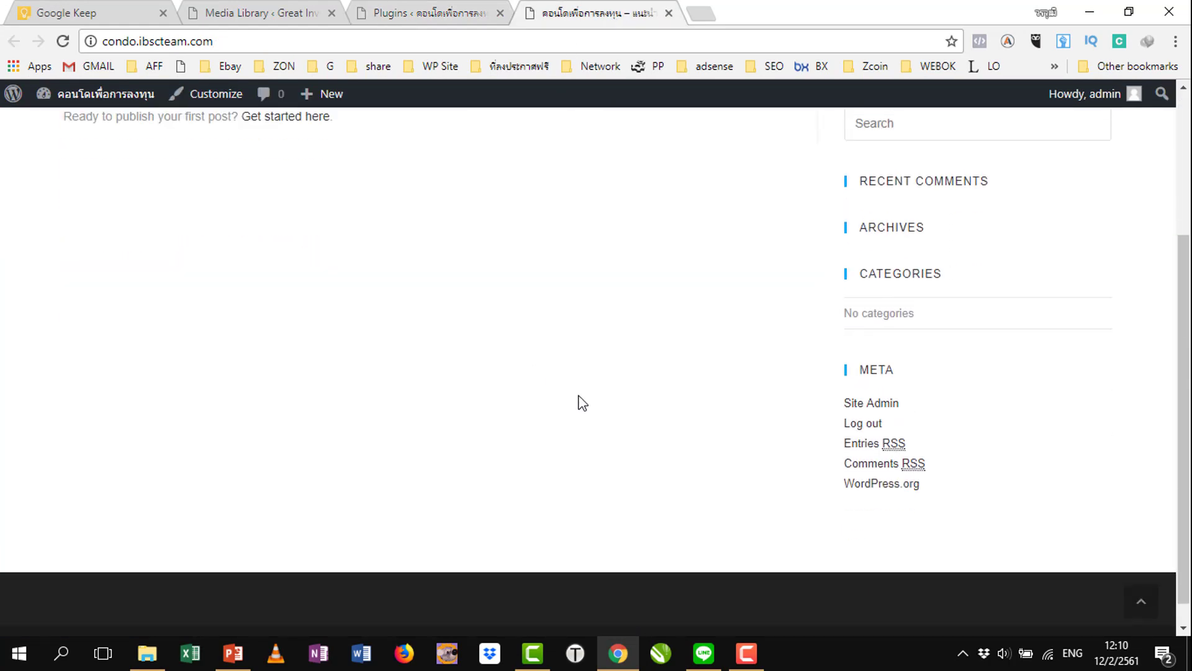
pyautogui.scroll(3, 580, 402)
pyautogui.click(669, 13)
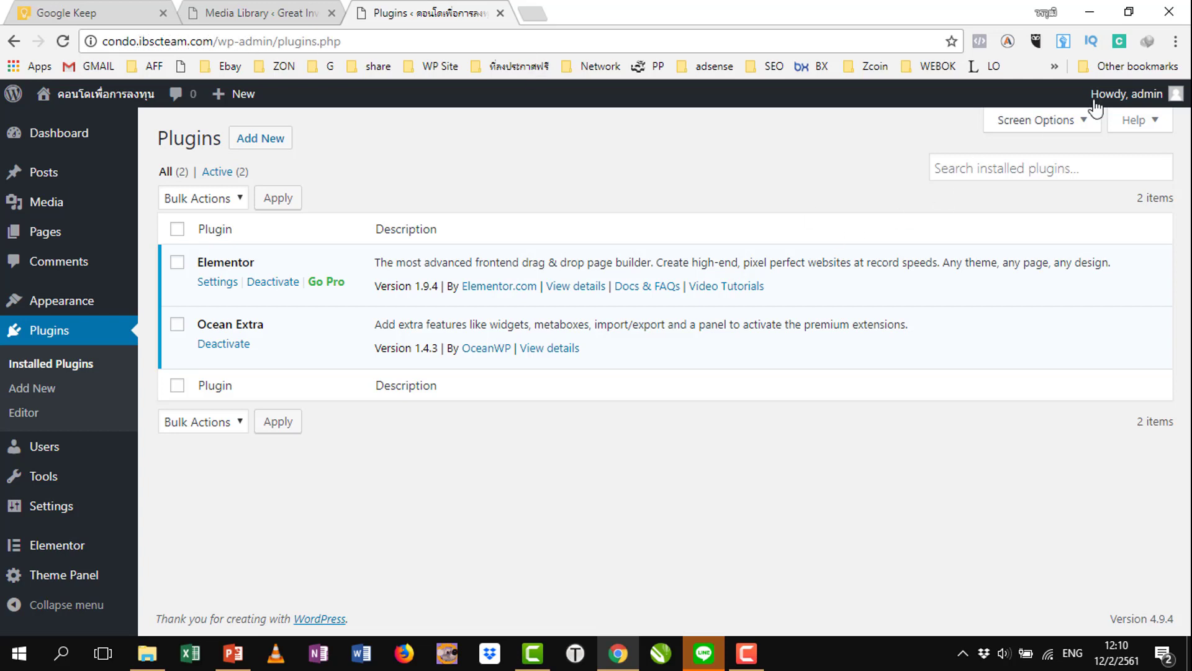
# Log out of WordPress and examine the condo.ibscteam.com home page as a visitor, including its Meta links
pyautogui.moveTo(1157, 99)
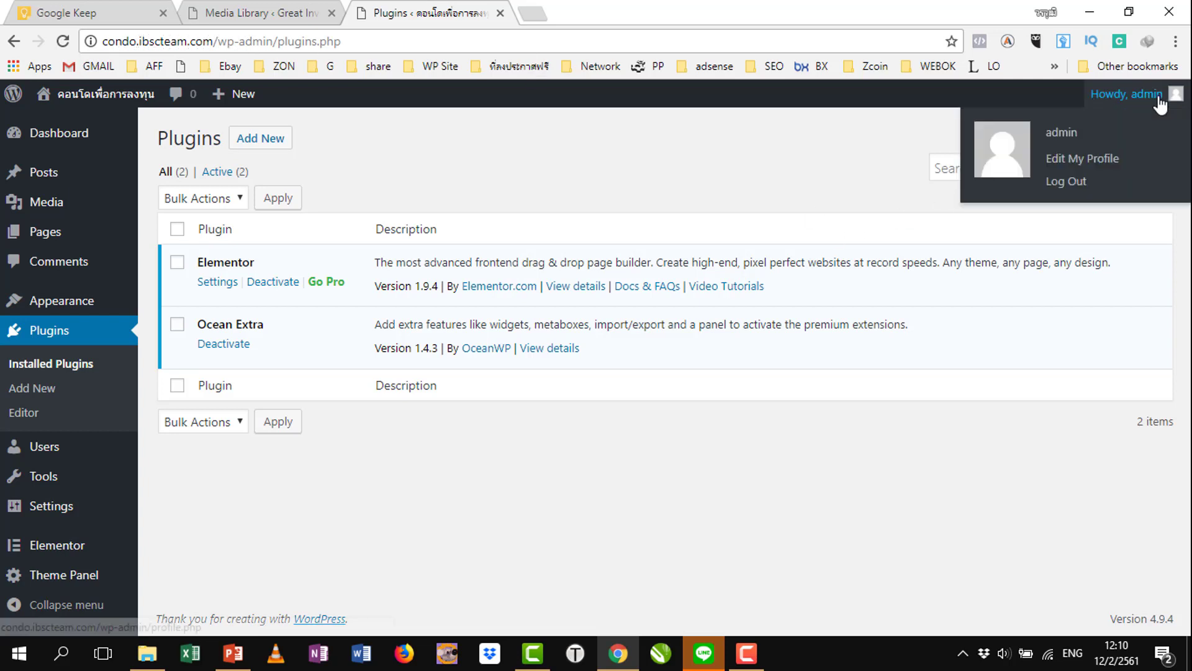
pyautogui.click(1076, 182)
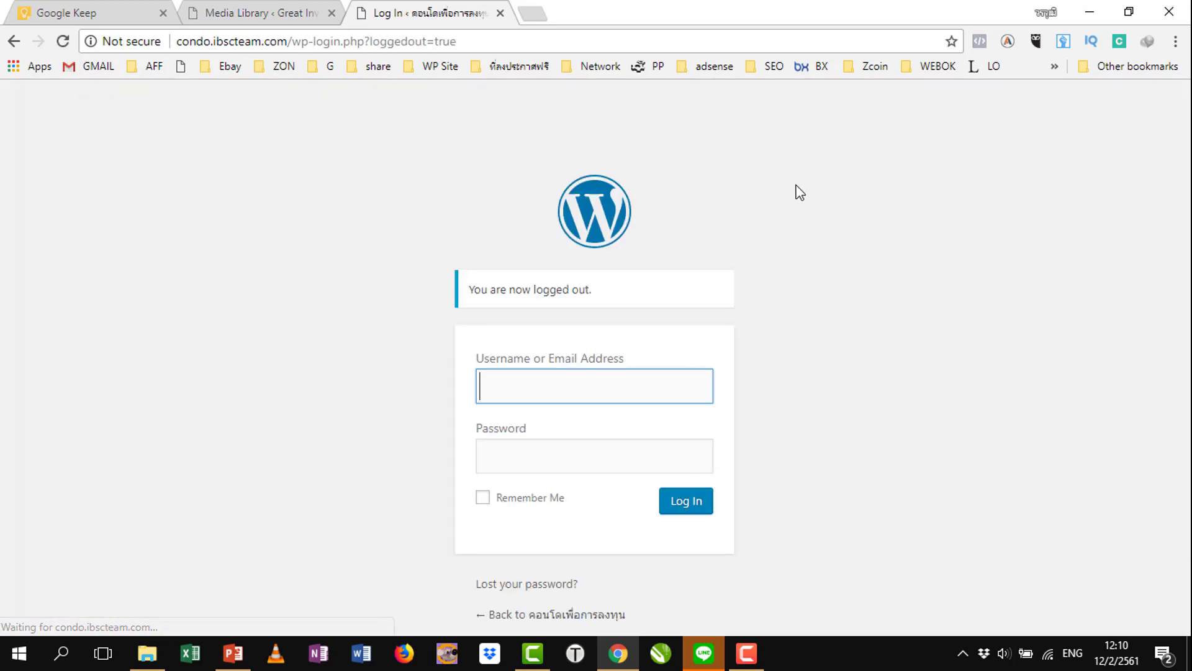
pyautogui.moveTo(288, 41); pyautogui.dragTo(1014, 68)
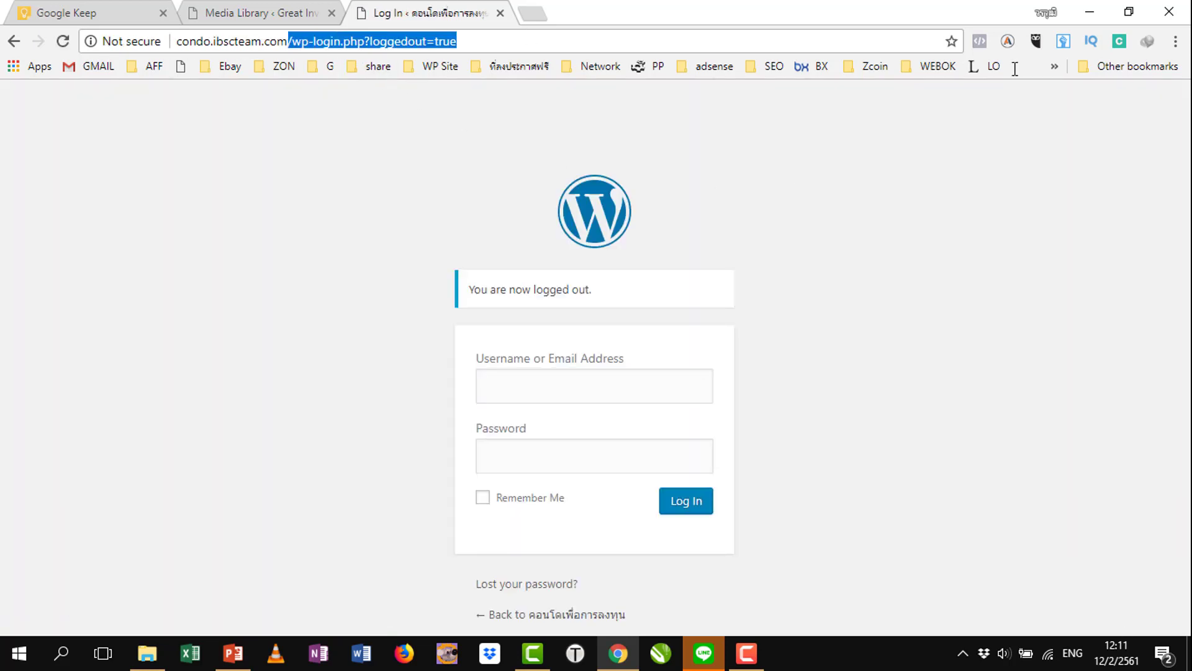
pyautogui.press('BackSpace')
pyautogui.press('Return')
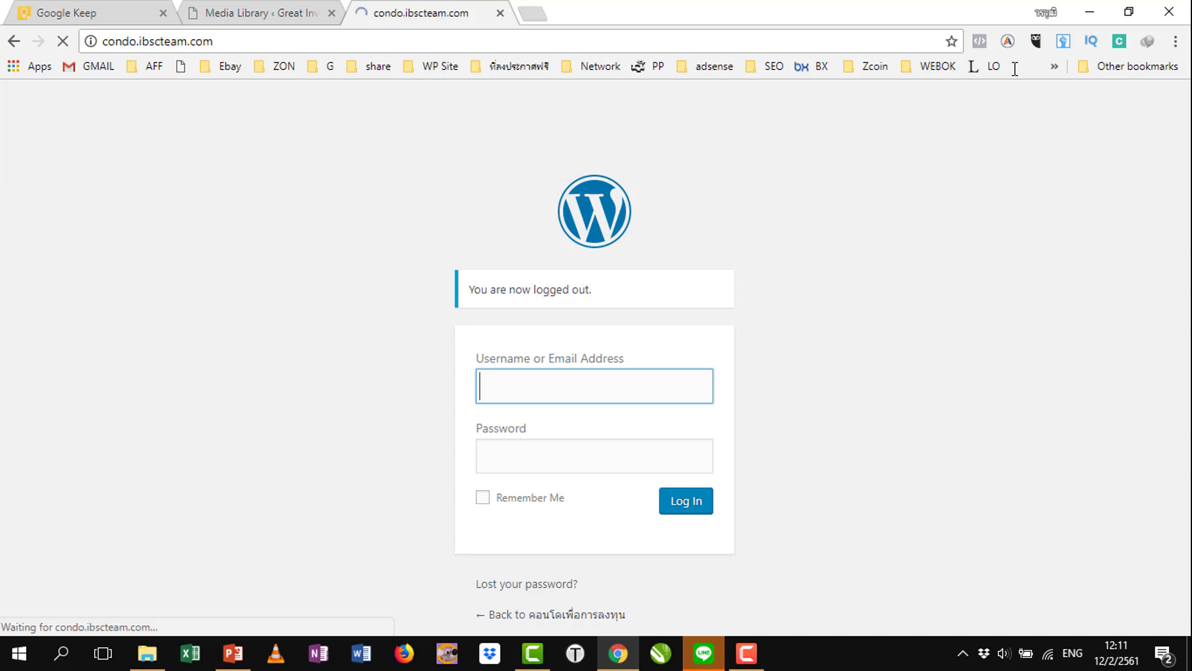
pyautogui.scroll(-3, 783, 268)
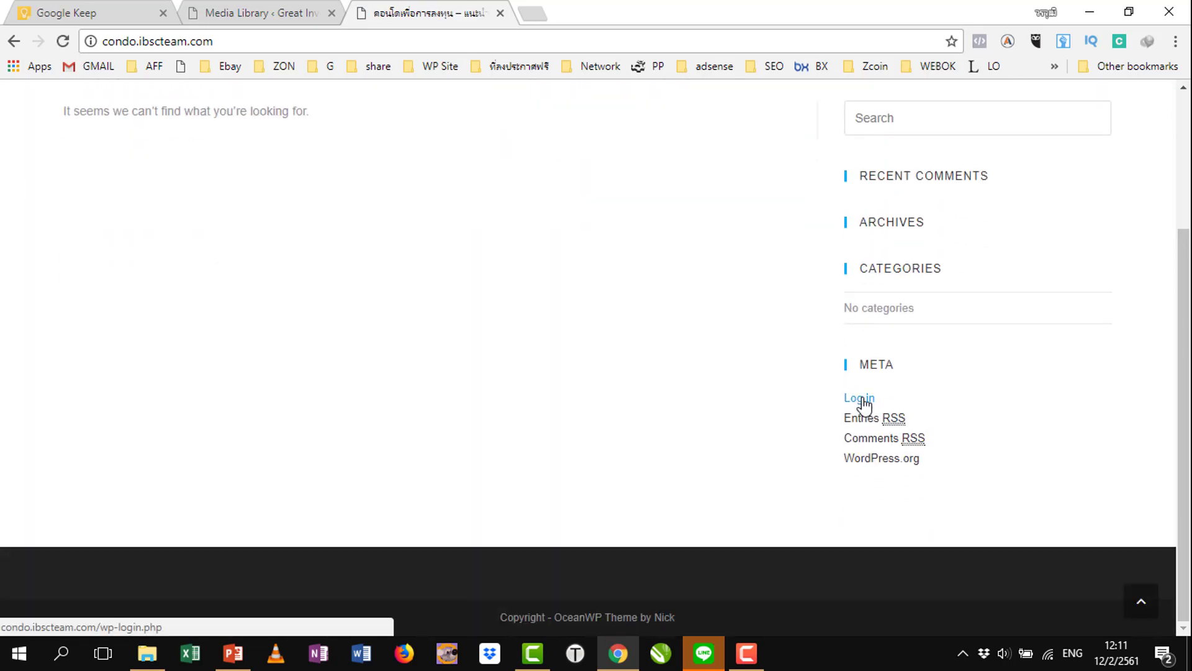
pyautogui.scroll(1, 745, 434)
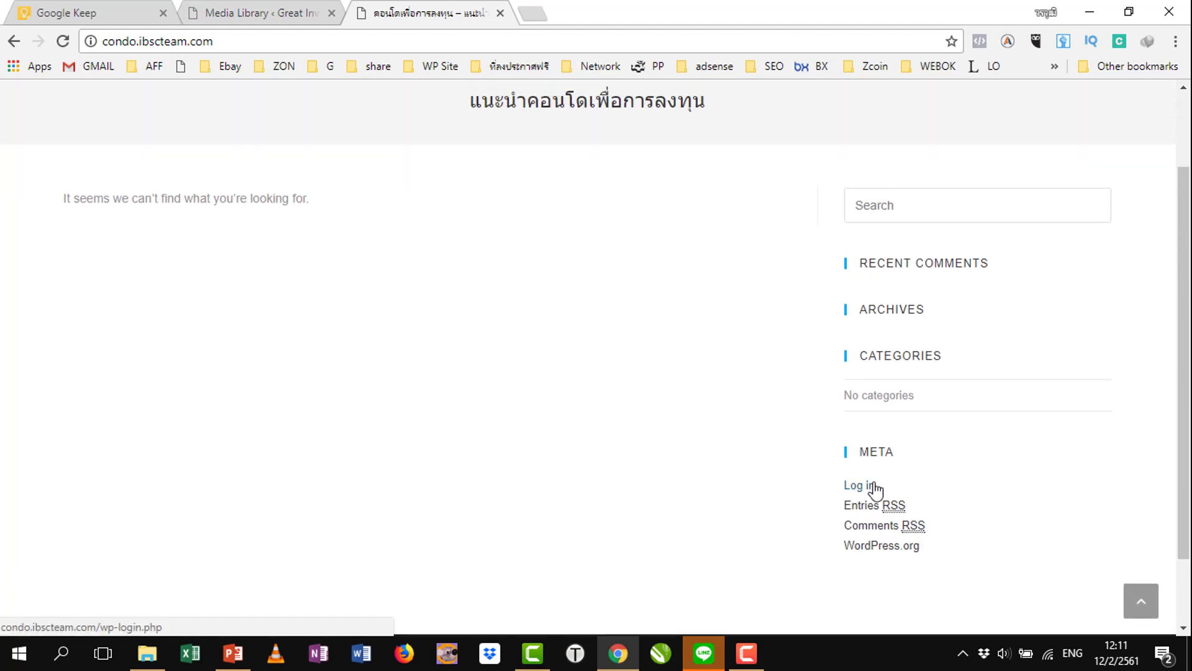
pyautogui.scroll(2, 559, 317)
# Open the admin login page through the address condo.ibscteam.com/wp-admin/
pyautogui.click(263, 40)
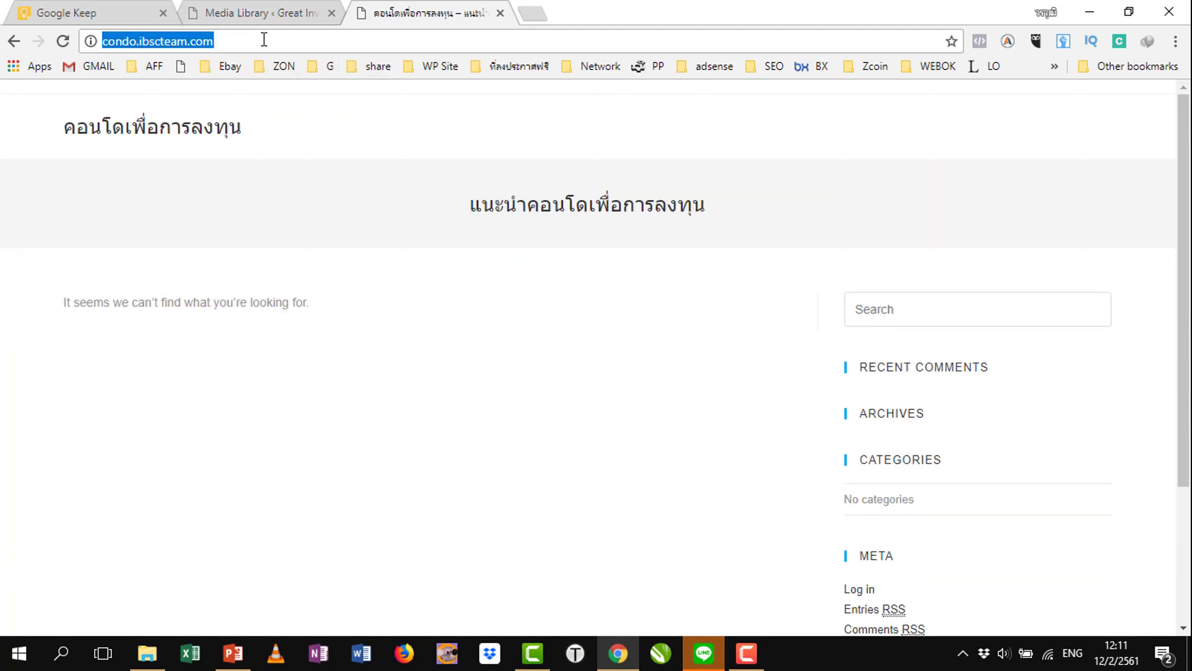
pyautogui.click(262, 41)
pyautogui.write('/')
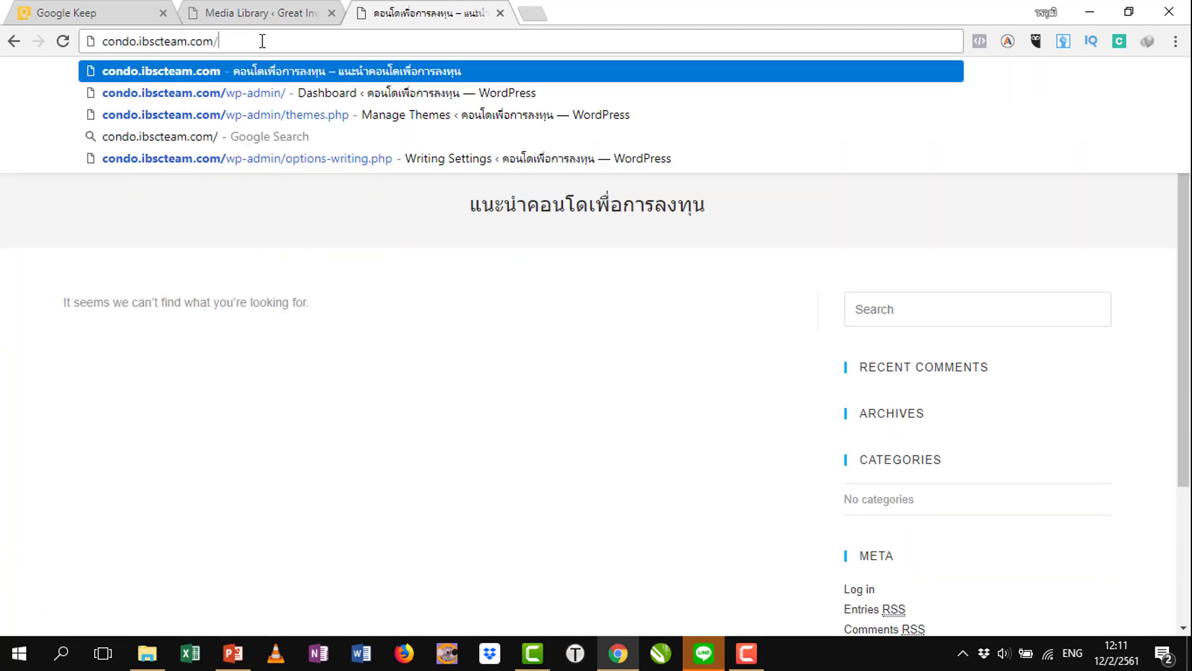
pyautogui.write('wp-admin/')
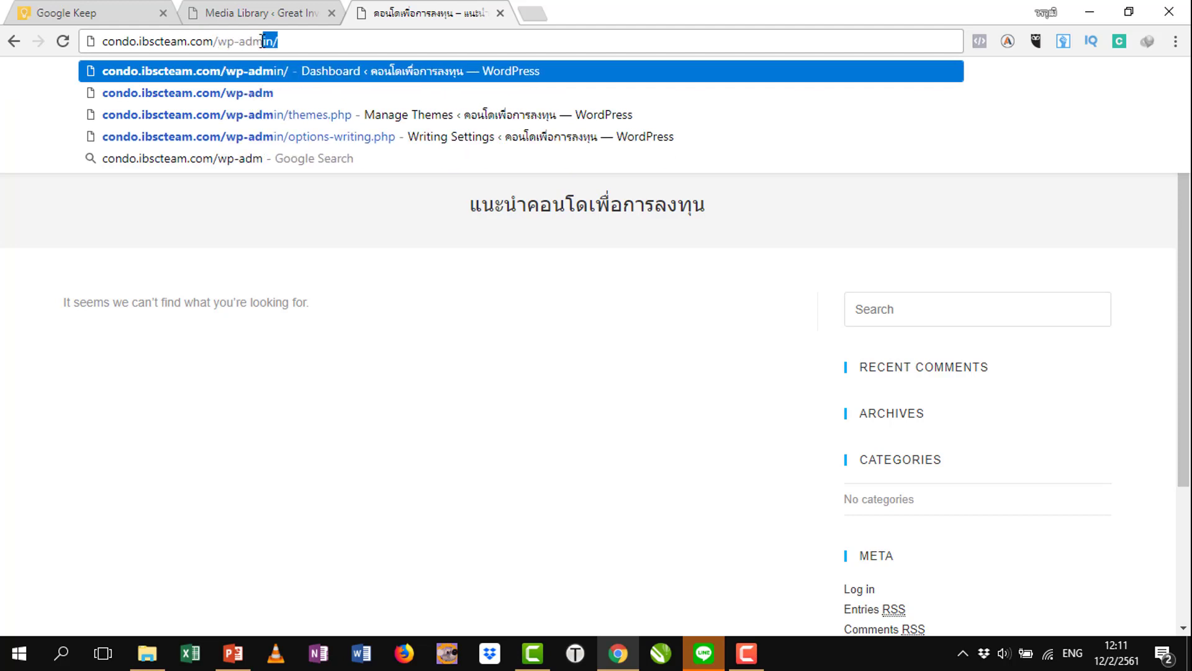
pyautogui.press('Return')
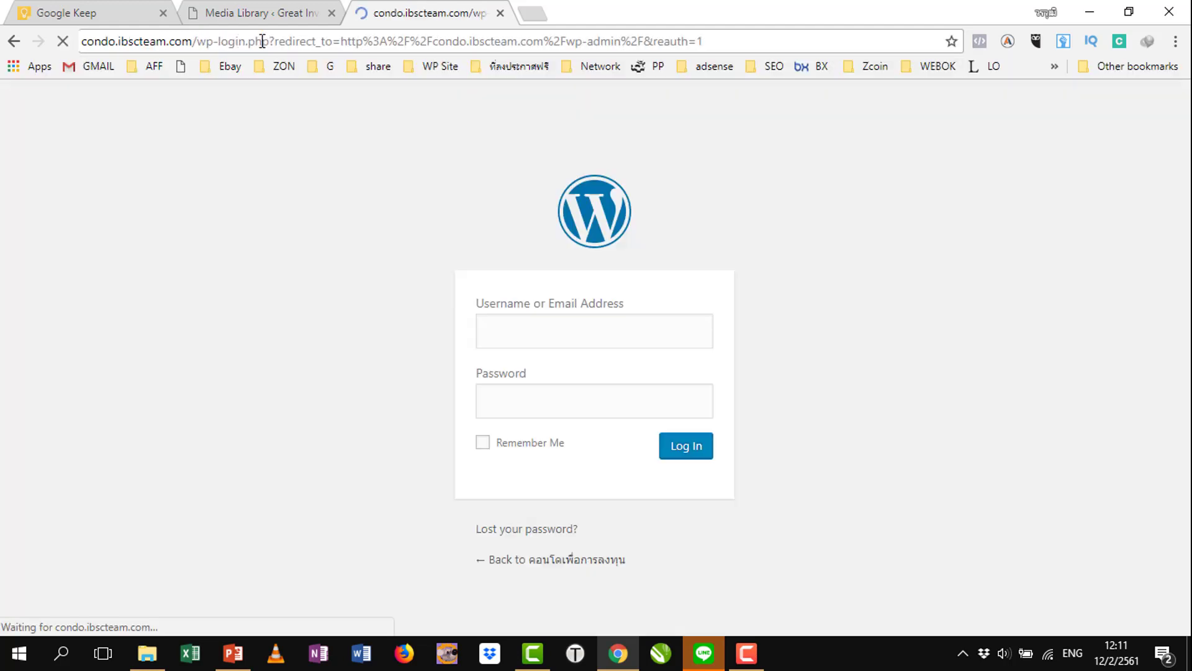
# Fill in the username and password fields with the saved admin login and log in
pyautogui.click(586, 341)
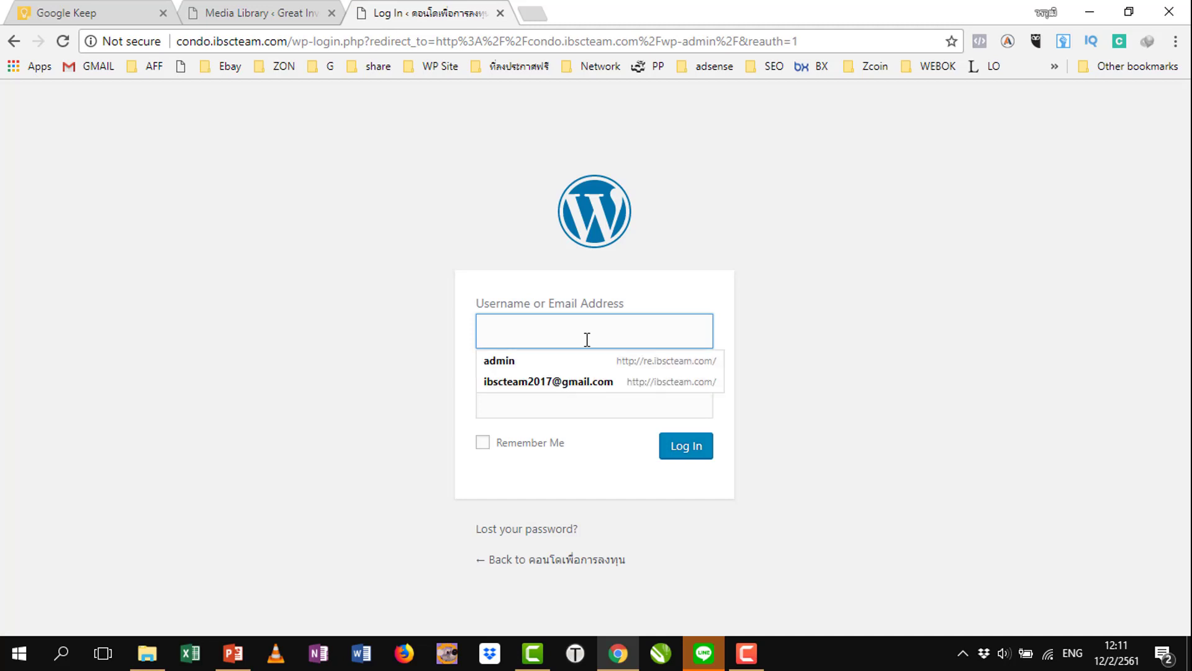
pyautogui.click(553, 360)
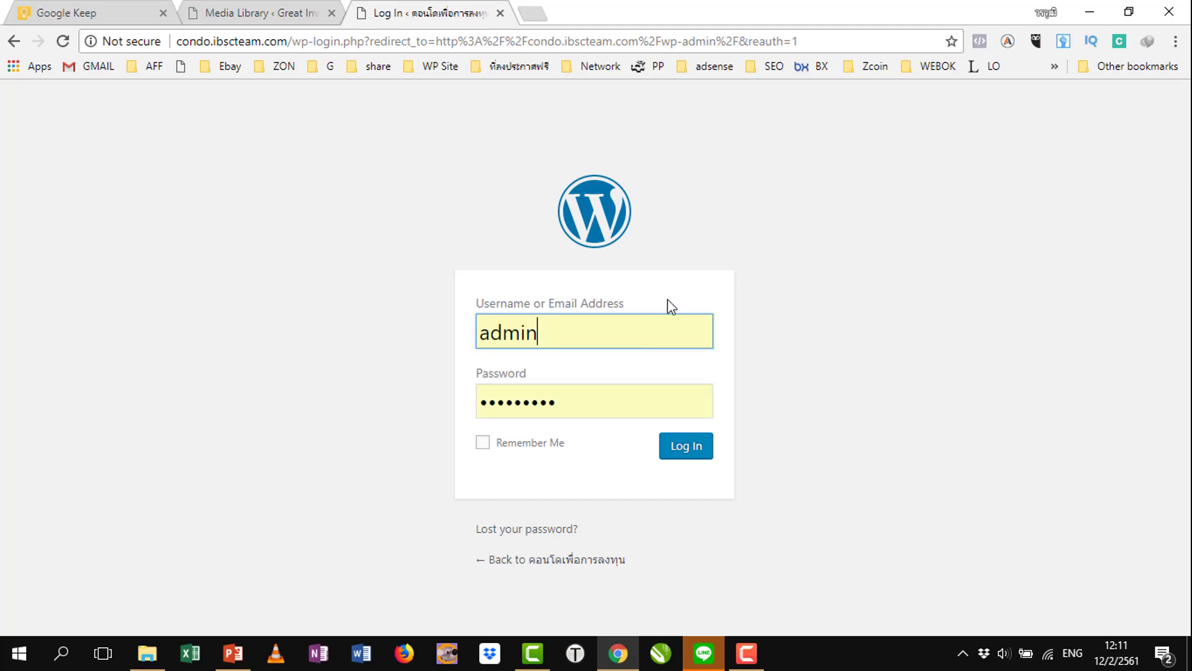
pyautogui.click(694, 451)
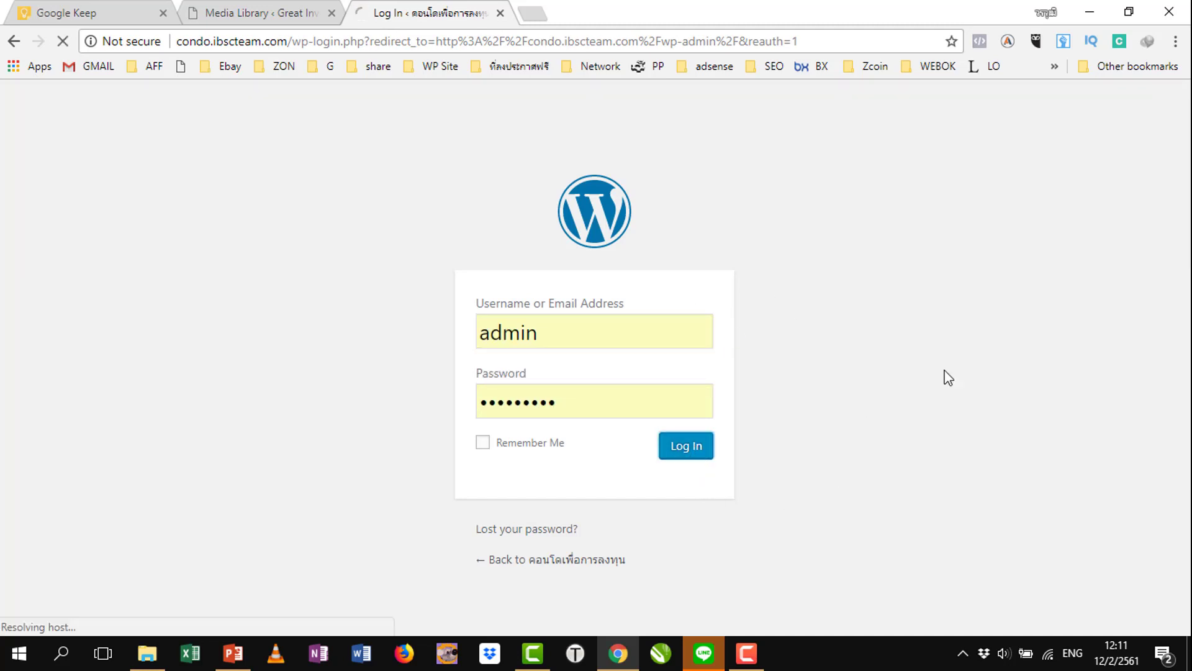